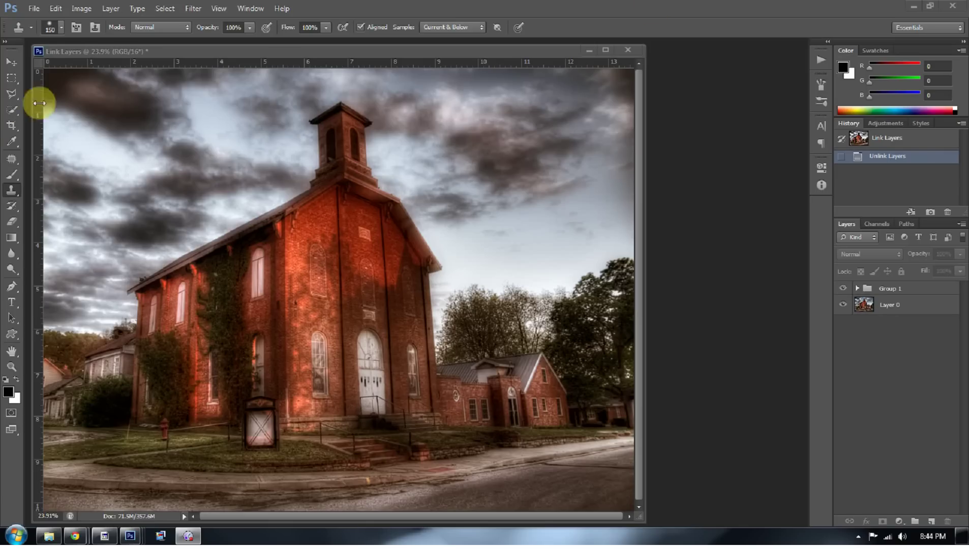
Step: Activate the Ruler Tool from the eyedropper tool group
{"action": "left_click", "coordinate": [17, 144]}
{"action": "left_click", "coordinate": [17, 141]}
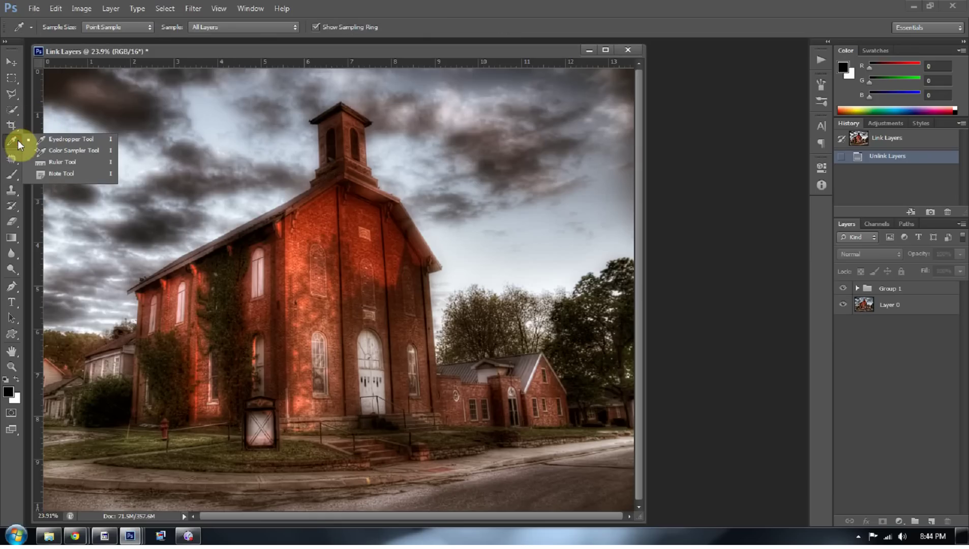
{"action": "left_click", "coordinate": [48, 162]}
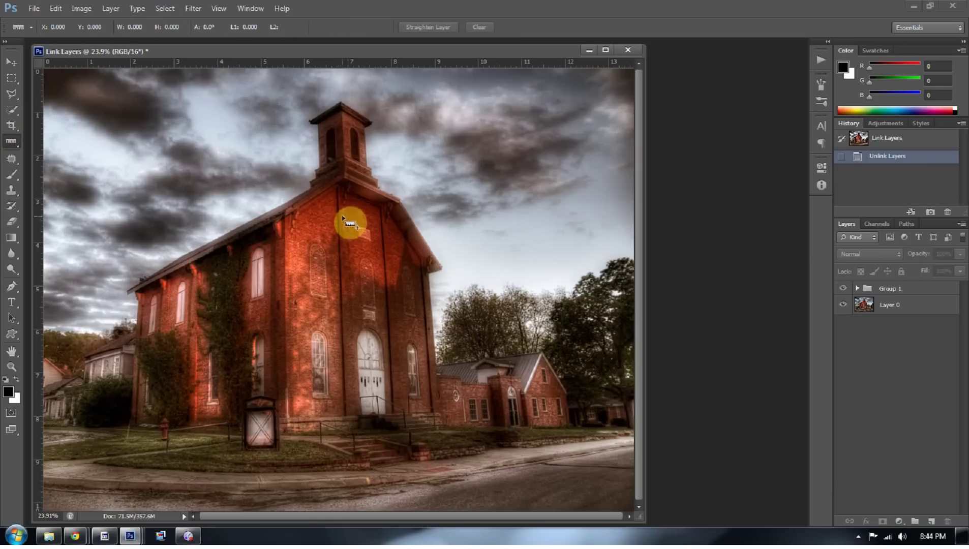
Step: Measure Layer 0's front wall, straighten the layer, then undo the trial straightening
{"action": "left_click", "coordinate": [926, 306]}
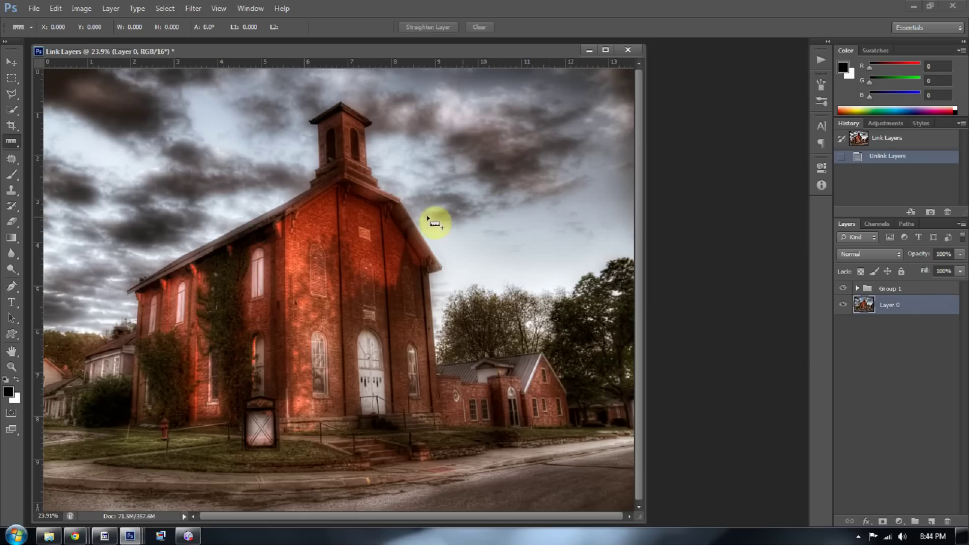
{"action": "mouse_move", "coordinate": [338, 188]}
{"action": "left_mouse_down"}
{"action": "mouse_move", "coordinate": [361, 441]}
{"action": "mouse_move", "coordinate": [348, 443]}
{"action": "left_mouse_up"}
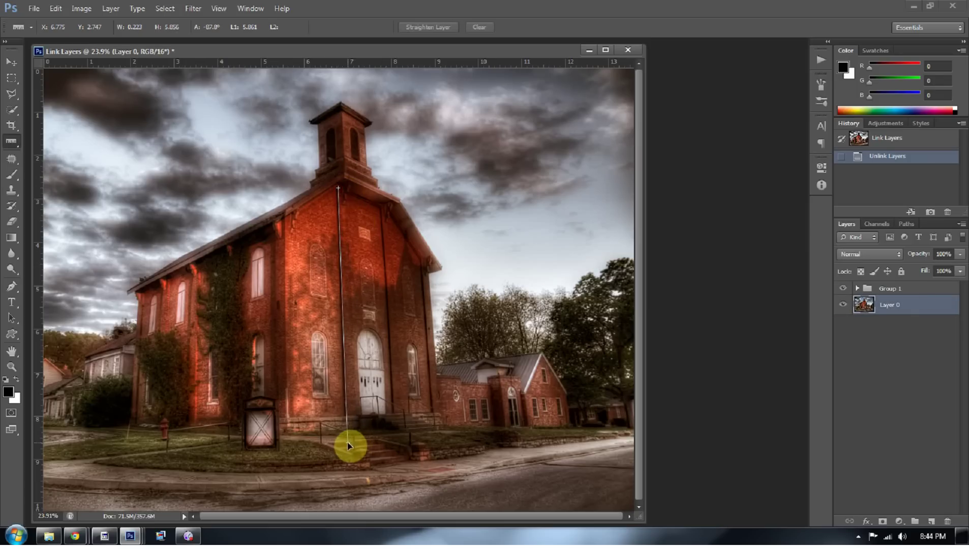
{"action": "left_click", "coordinate": [421, 27]}
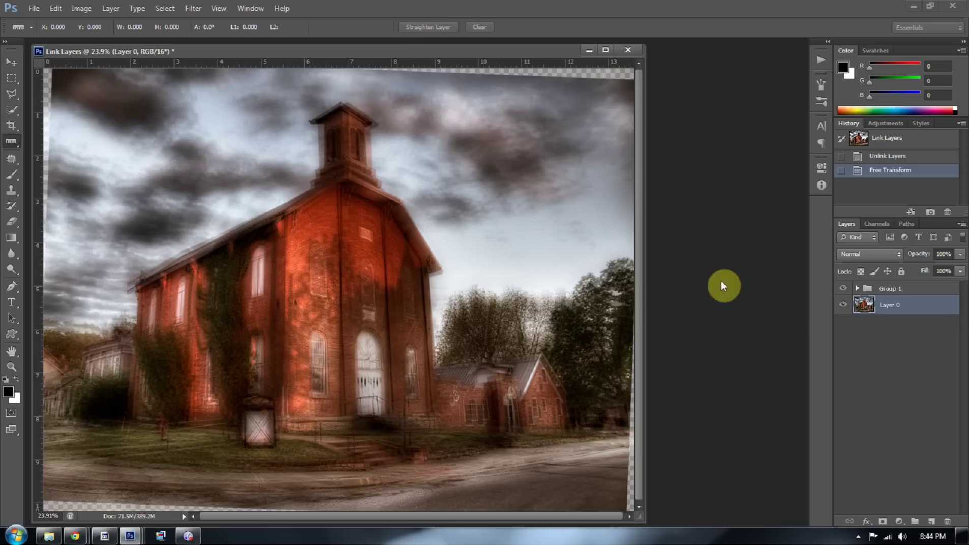
{"action": "left_click", "coordinate": [885, 157]}
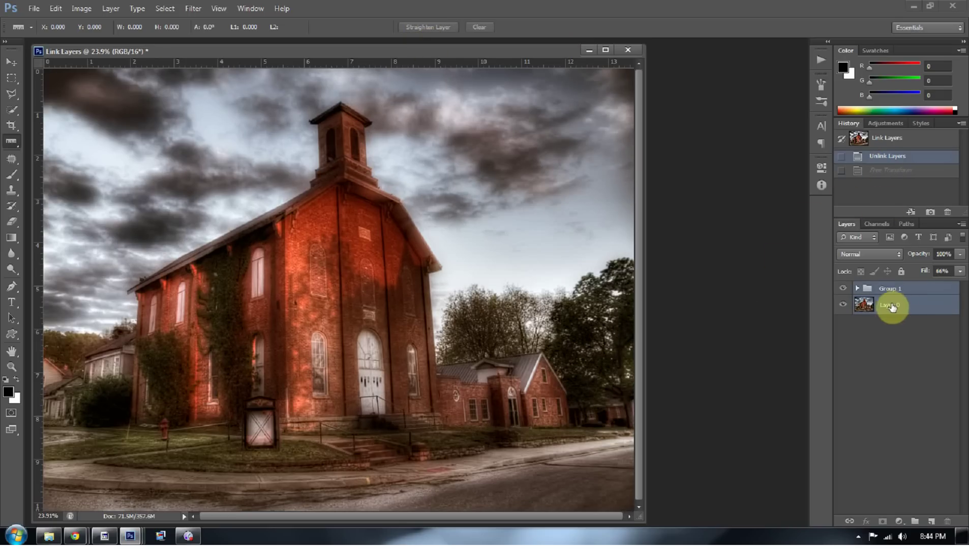
Step: Link Group 1 with Layer 0 via Link Layers, then select Layer 0 alone
{"action": "left_click", "coordinate": [857, 288]}
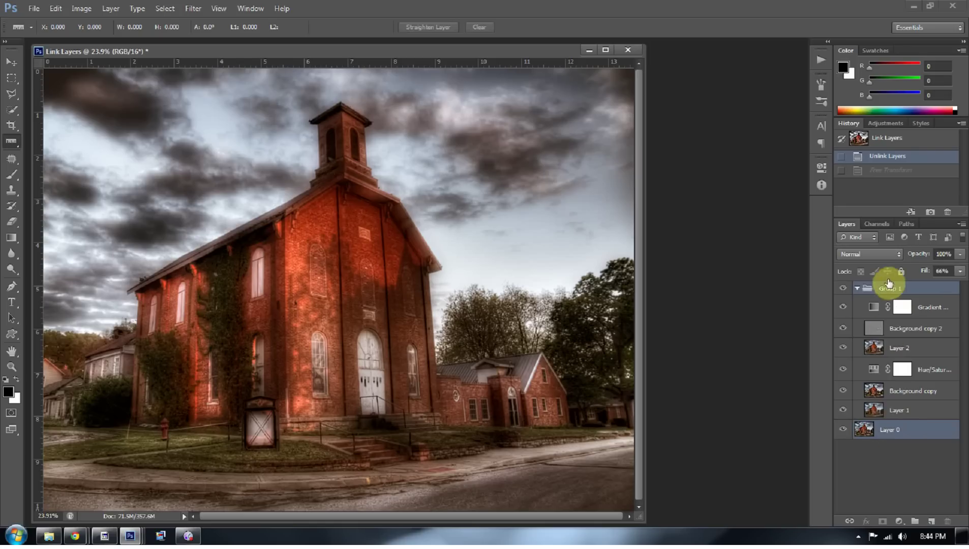
{"action": "left_click", "coordinate": [858, 289]}
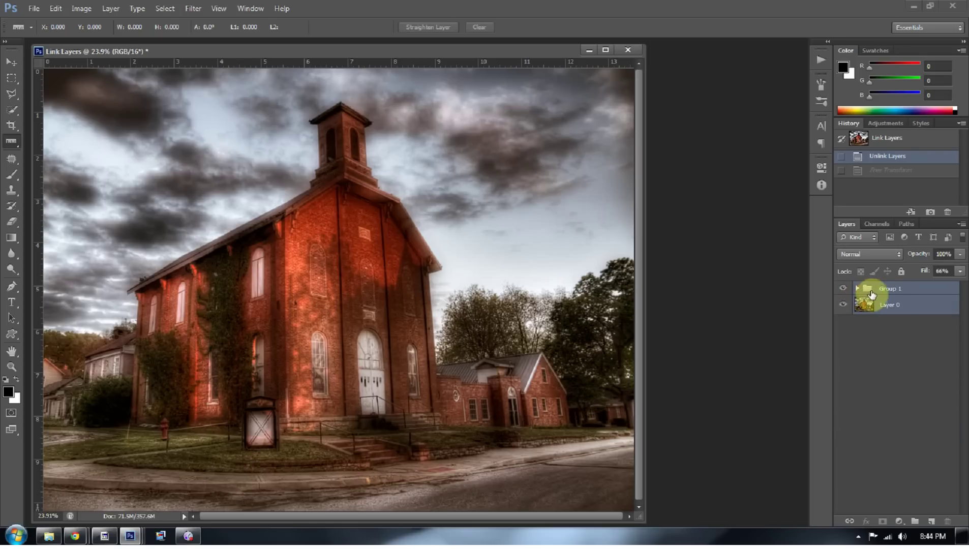
{"action": "right_click", "coordinate": [932, 296]}
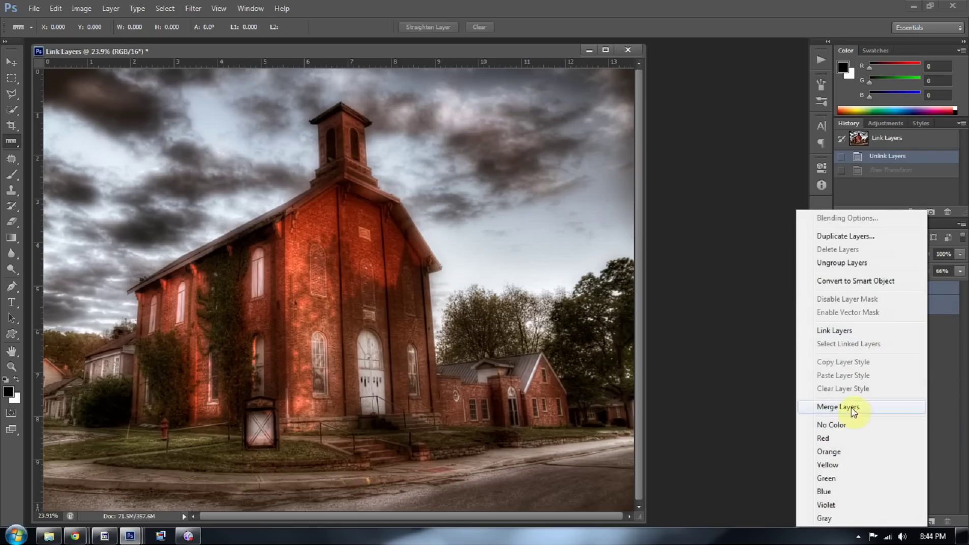
{"action": "left_click", "coordinate": [845, 333]}
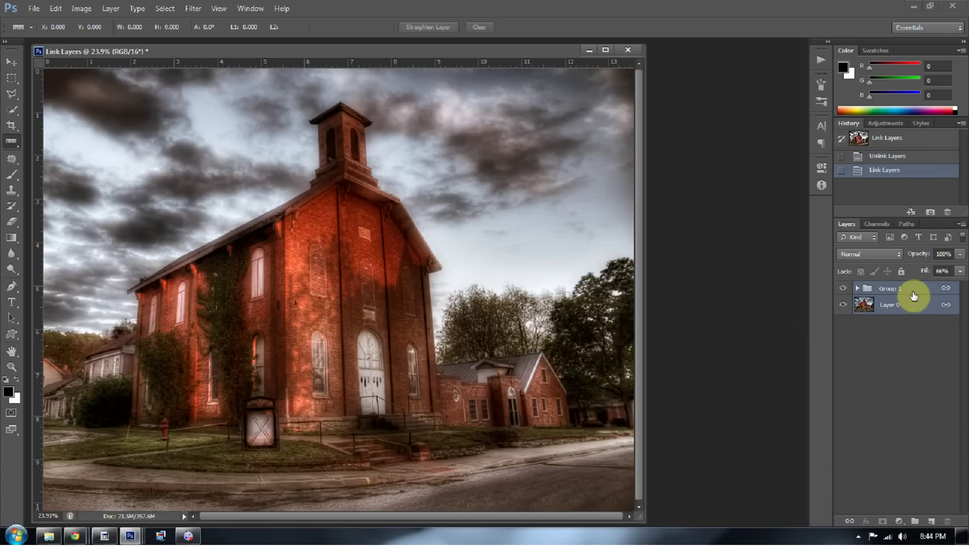
{"action": "left_click", "coordinate": [870, 307]}
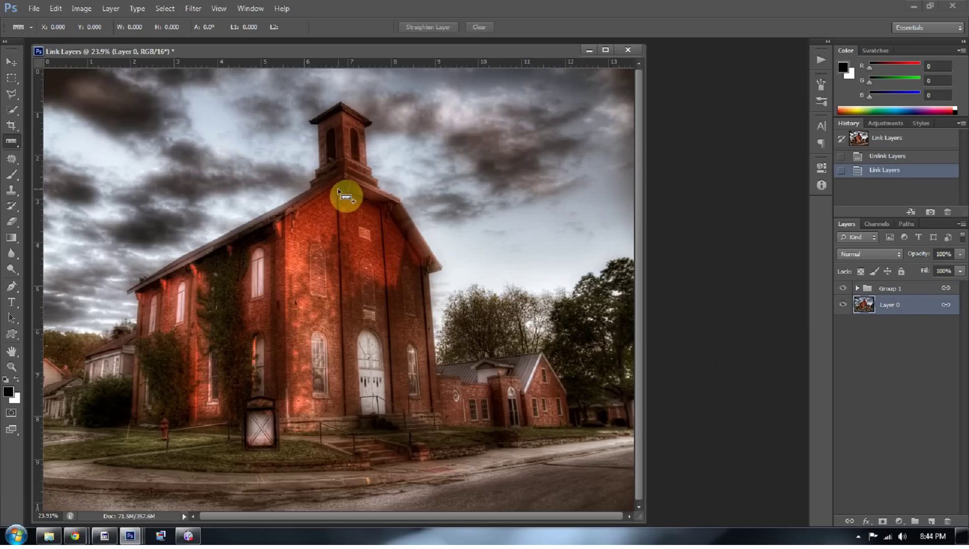
Step: Ruler-measure the wall from steeple to steps, straighten Layer 0, then revert the rotation
{"action": "mouse_move", "coordinate": [338, 189]}
{"action": "left_mouse_down"}
{"action": "mouse_move", "coordinate": [363, 389]}
{"action": "mouse_move", "coordinate": [346, 432]}
{"action": "left_mouse_up"}
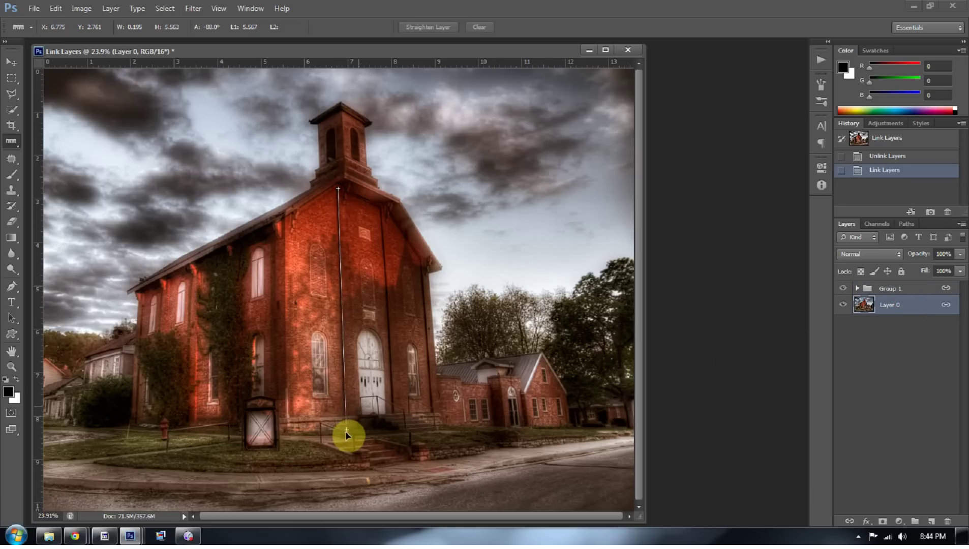
{"action": "left_click", "coordinate": [448, 29]}
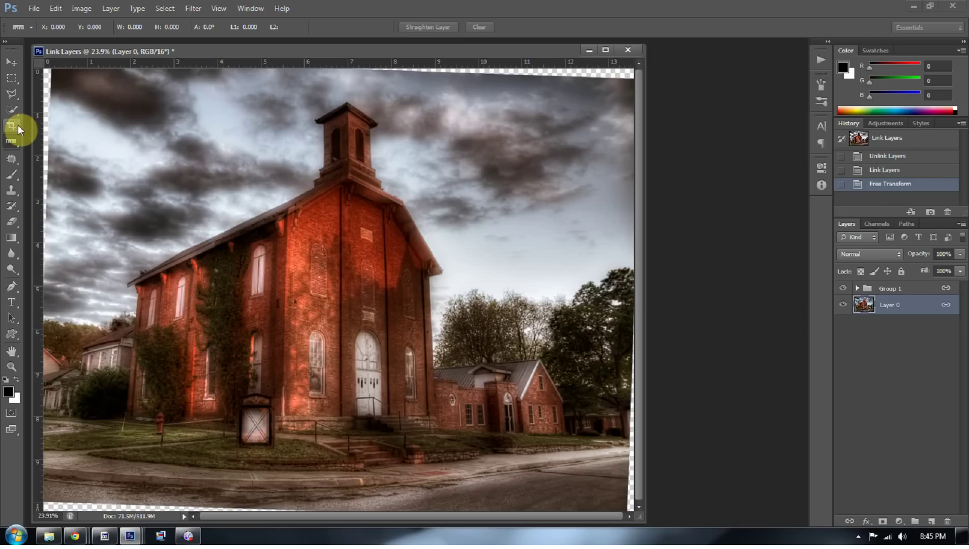
{"action": "left_click", "coordinate": [884, 170]}
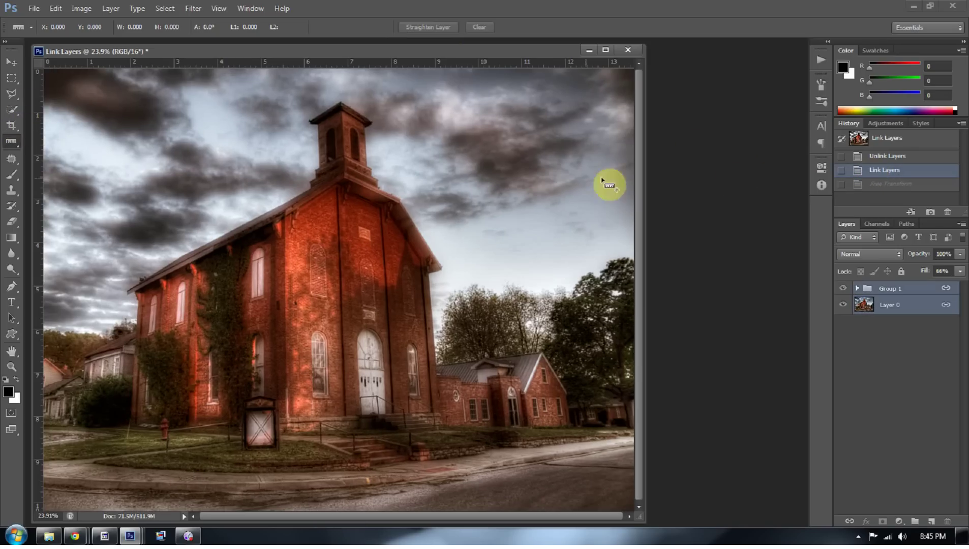
Step: Level the crop by tracing the church wall with the Crop Tool's Straighten option
{"action": "left_click", "coordinate": [13, 125]}
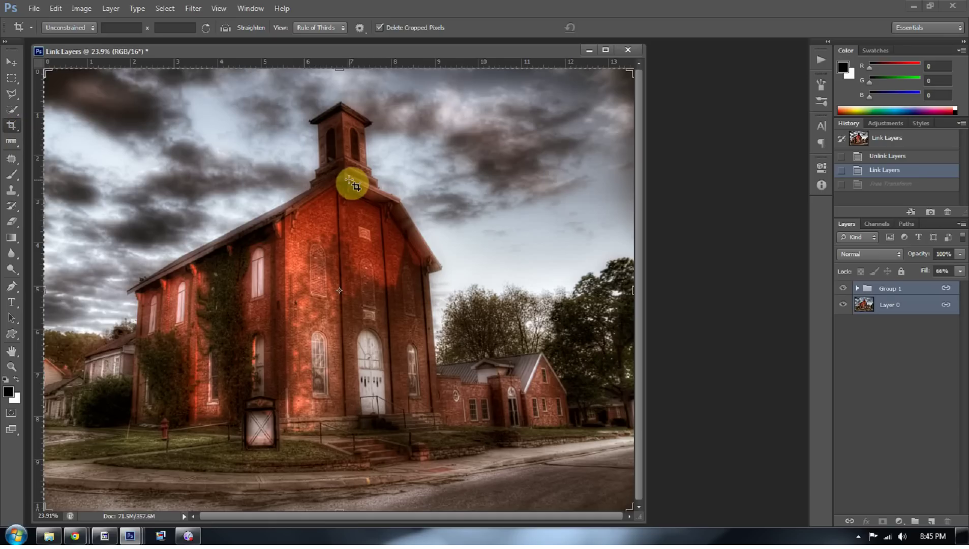
{"action": "left_click", "coordinate": [225, 29]}
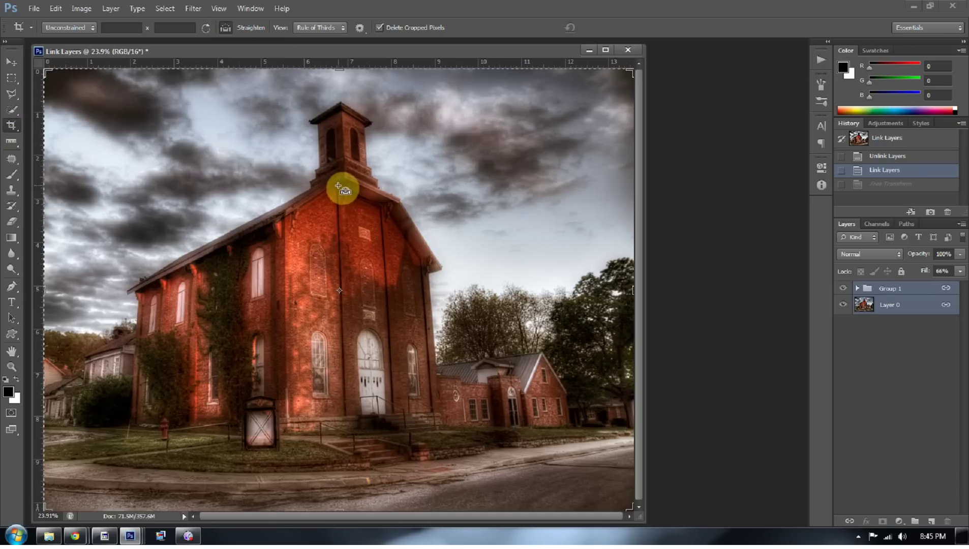
{"action": "left_click_drag", "start_coordinate": [338, 186], "coordinate": [347, 436]}
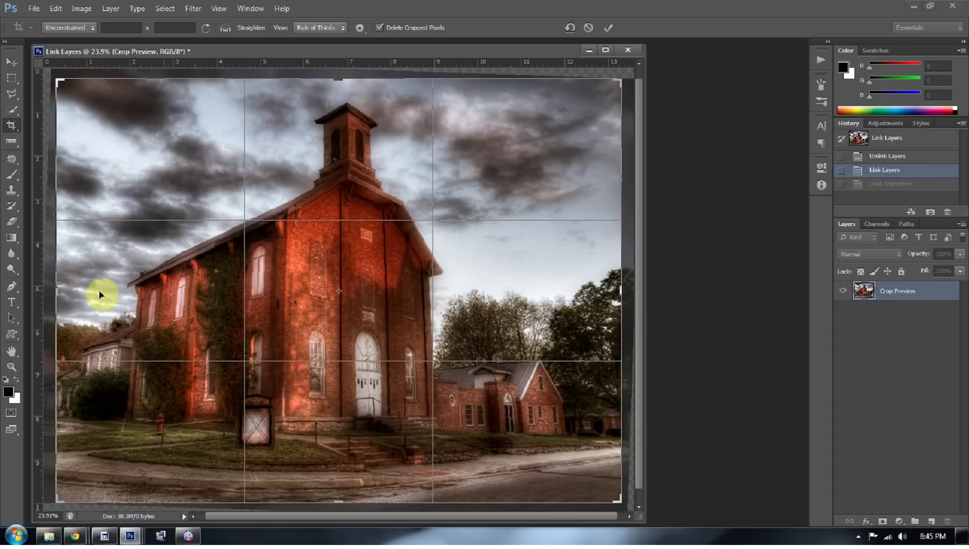
Step: Adjust the crop's left, right and top edges and commit the crop
{"action": "left_click_drag", "start_coordinate": [57, 292], "coordinate": [64, 293]}
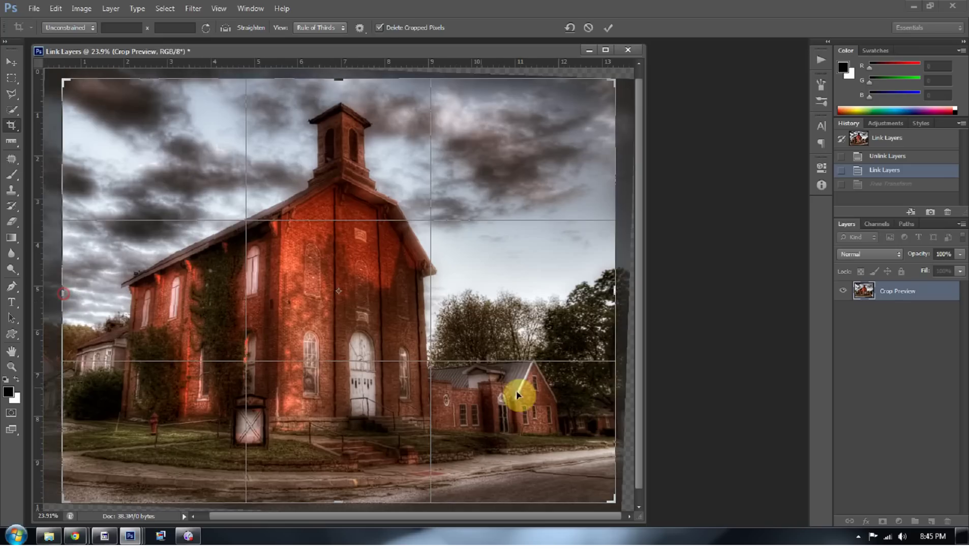
{"action": "left_click_drag", "start_coordinate": [614, 292], "coordinate": [625, 293]}
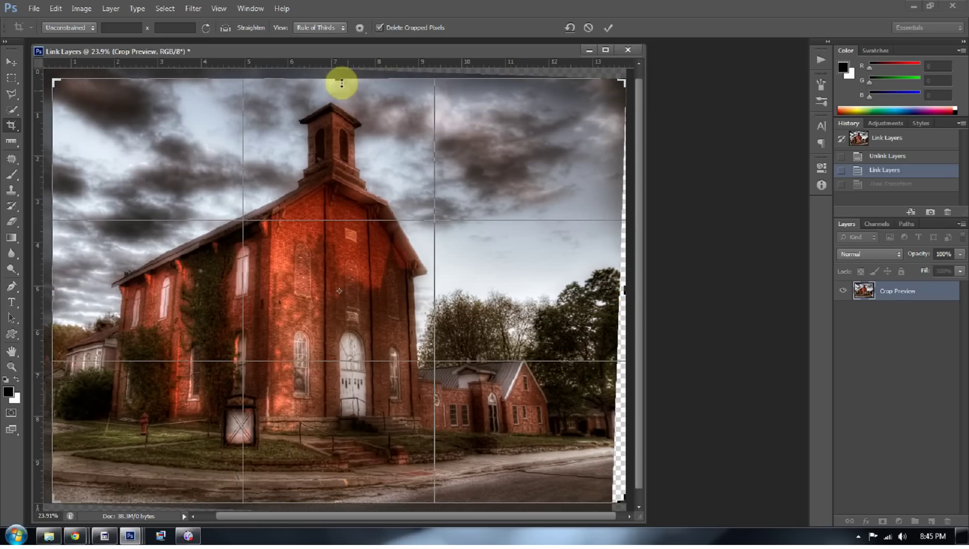
{"action": "left_click_drag", "start_coordinate": [340, 81], "coordinate": [342, 77]}
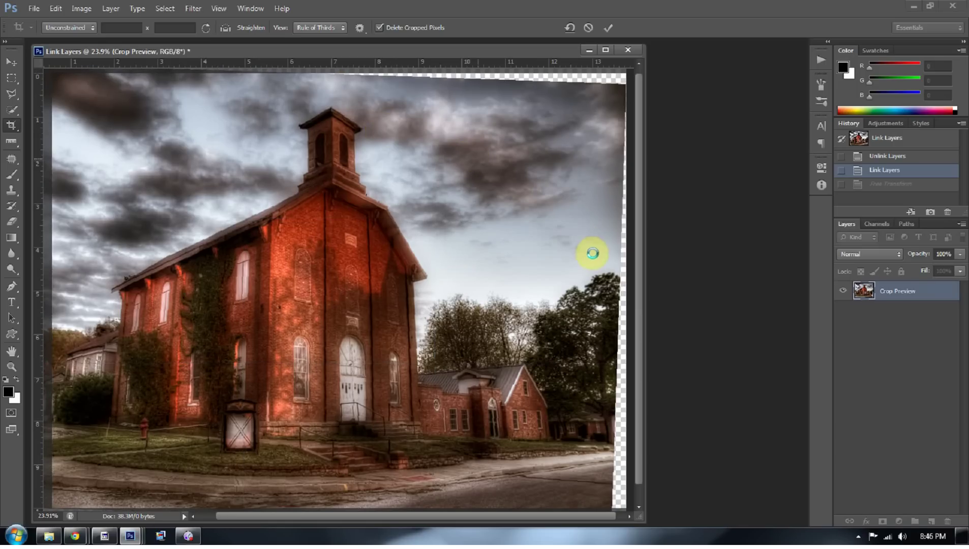
{"action": "key", "text": "Return"}
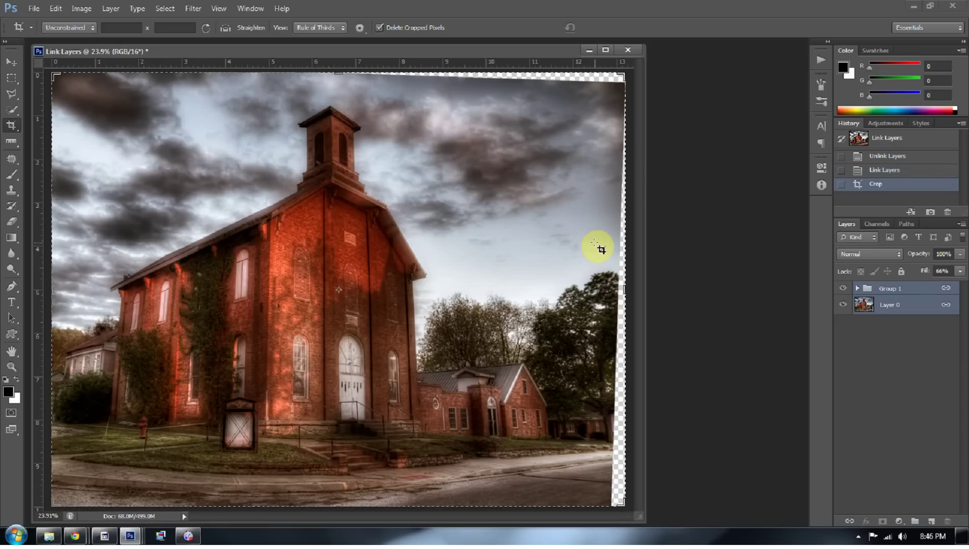
Step: Select Group 1 and hide the lower layers to inspect stamped Layer 3 alone
{"action": "left_click", "coordinate": [893, 291]}
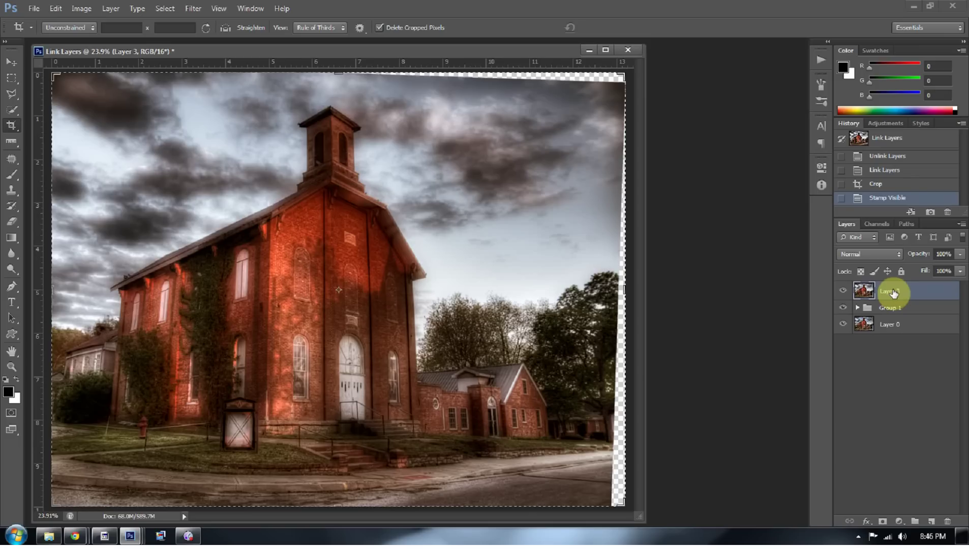
{"action": "left_click", "coordinate": [843, 308]}
{"action": "left_click", "coordinate": [844, 324]}
{"action": "left_click", "coordinate": [841, 291]}
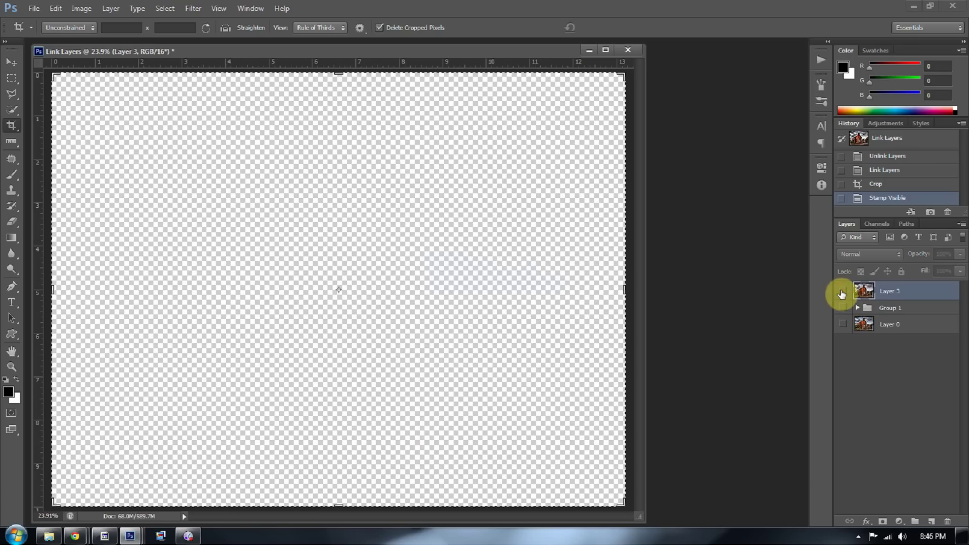
{"action": "left_click", "coordinate": [842, 292]}
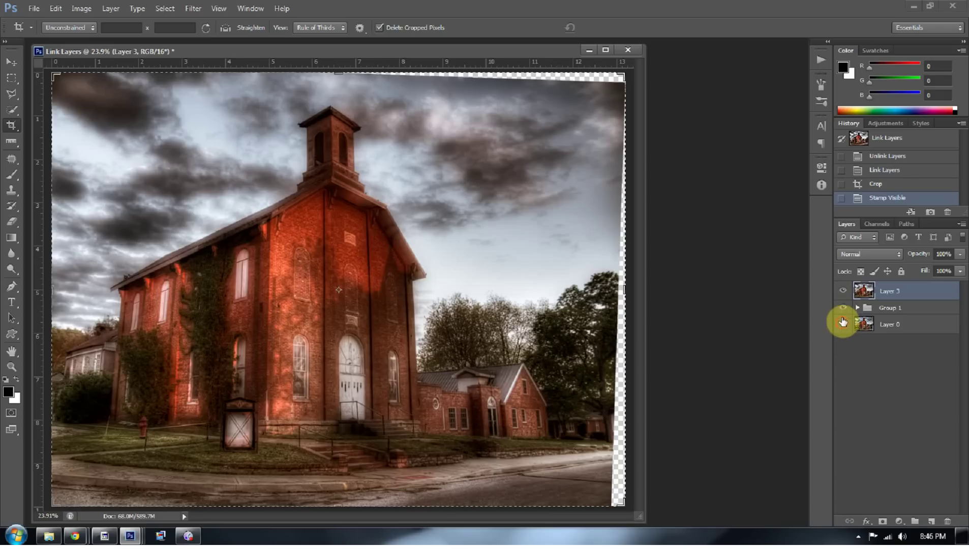
Step: Toggle Layer 3 against the layers below to compare, leaving all layers visible
{"action": "left_click", "coordinate": [844, 291], "text": "alt"}
{"action": "left_click", "coordinate": [844, 290]}
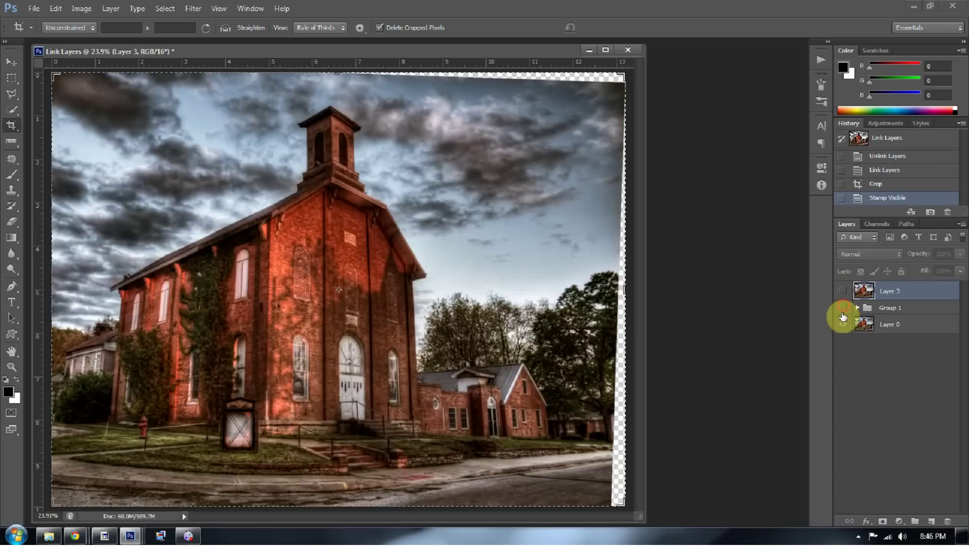
{"action": "left_click", "coordinate": [843, 321]}
{"action": "left_click", "coordinate": [843, 292]}
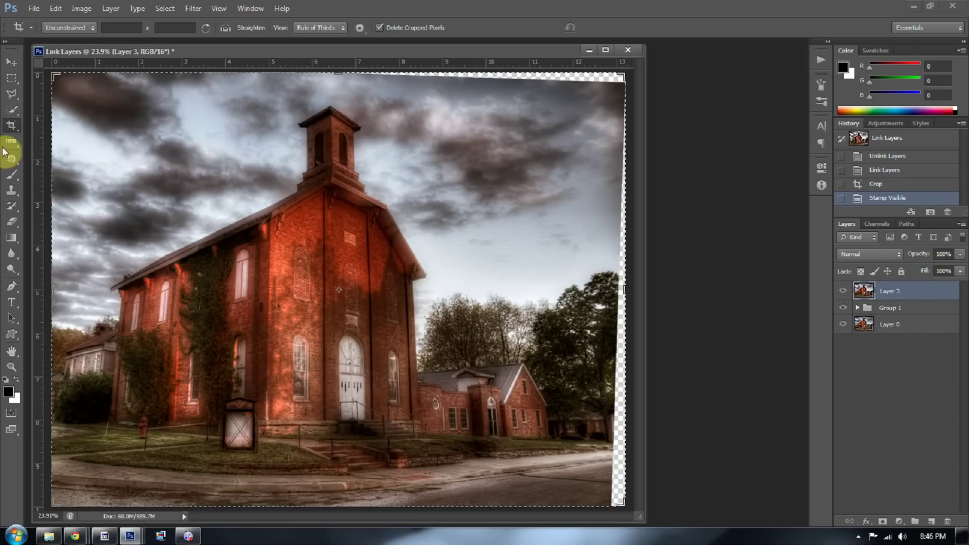
{"action": "left_click", "coordinate": [13, 192]}
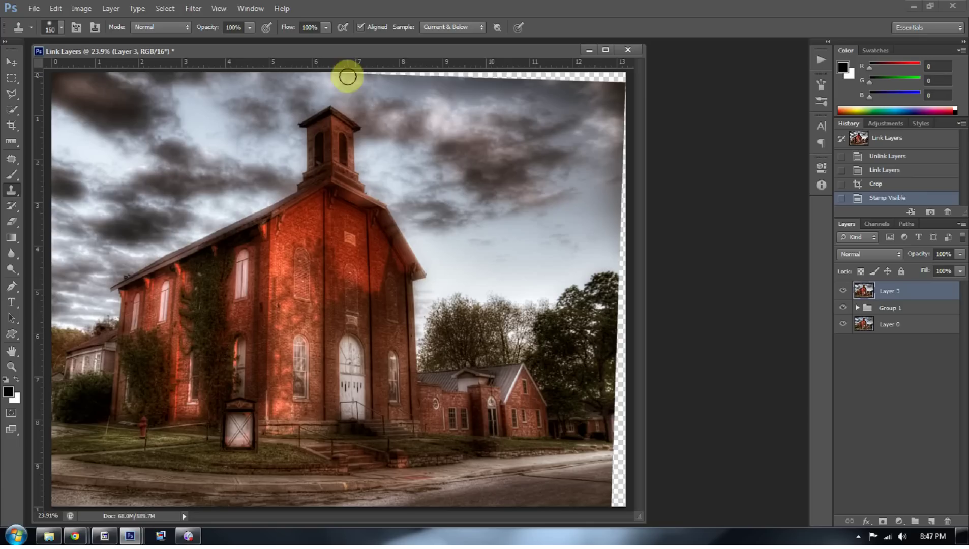
Step: Clone sky from above the steeple over the transparent strip along the top edge
{"action": "left_click", "coordinate": [328, 82], "text": "alt"}
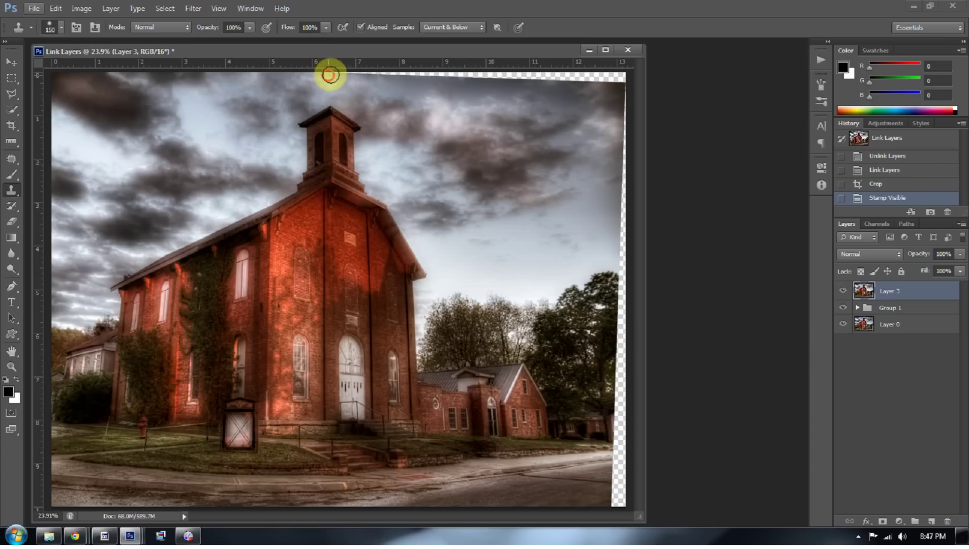
{"action": "left_click_drag", "start_coordinate": [383, 79], "coordinate": [377, 80]}
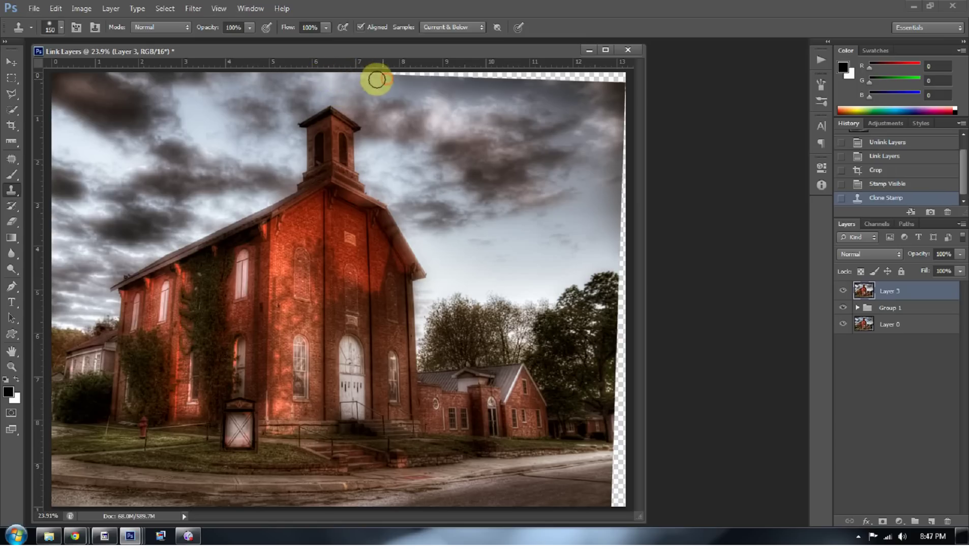
{"action": "left_click", "coordinate": [440, 76]}
{"action": "mouse_move", "coordinate": [417, 85]}
{"action": "left_mouse_down"}
{"action": "mouse_move", "coordinate": [487, 75]}
{"action": "mouse_move", "coordinate": [435, 76]}
{"action": "mouse_move", "coordinate": [491, 89]}
{"action": "mouse_move", "coordinate": [480, 88]}
{"action": "mouse_move", "coordinate": [496, 74]}
{"action": "mouse_move", "coordinate": [619, 82]}
{"action": "mouse_move", "coordinate": [623, 74]}
{"action": "mouse_move", "coordinate": [598, 80]}
{"action": "left_mouse_up"}
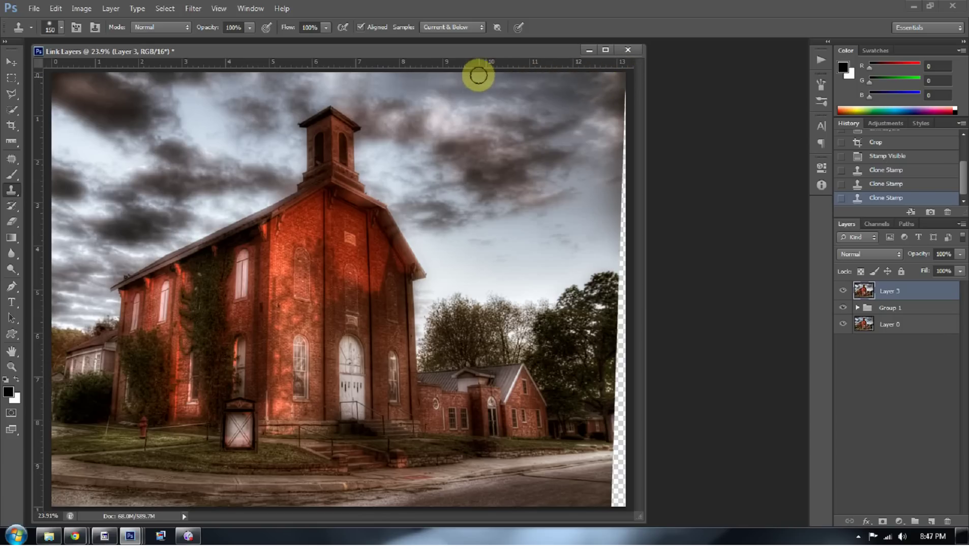
{"action": "left_click", "coordinate": [411, 82]}
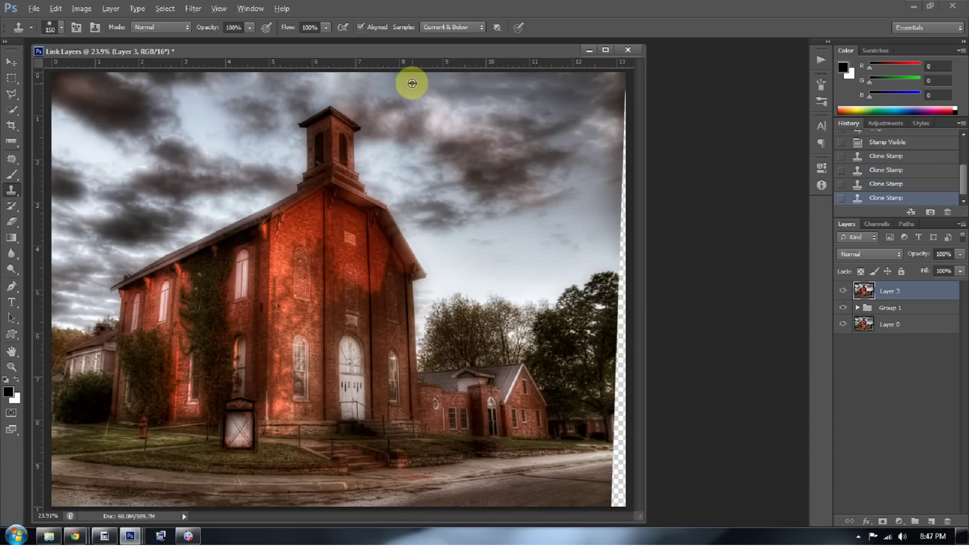
{"action": "left_click", "coordinate": [501, 89]}
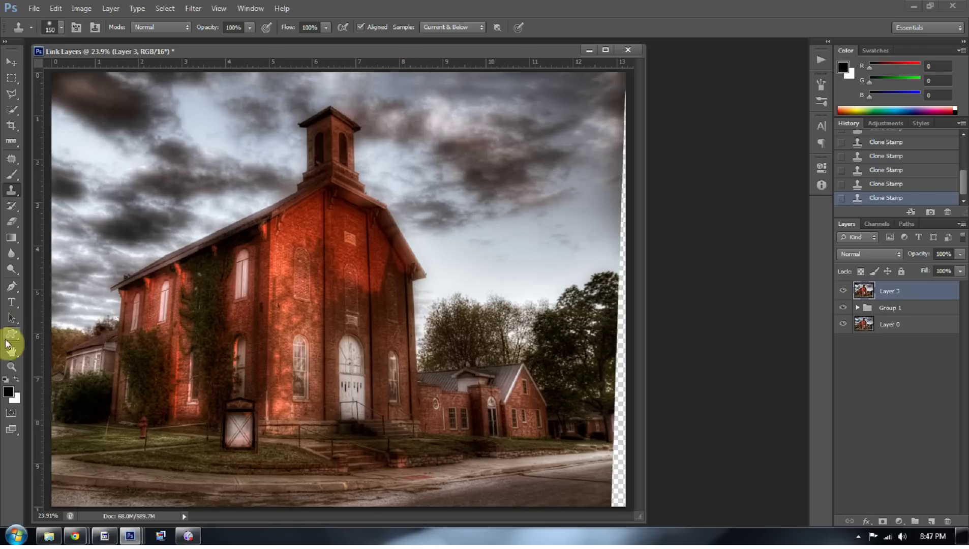
Step: Zoom in on the steeple and clone more sky near the top and clouds
{"action": "left_click", "coordinate": [11, 366]}
{"action": "left_click_drag", "start_coordinate": [341, 93], "coordinate": [395, 99]}
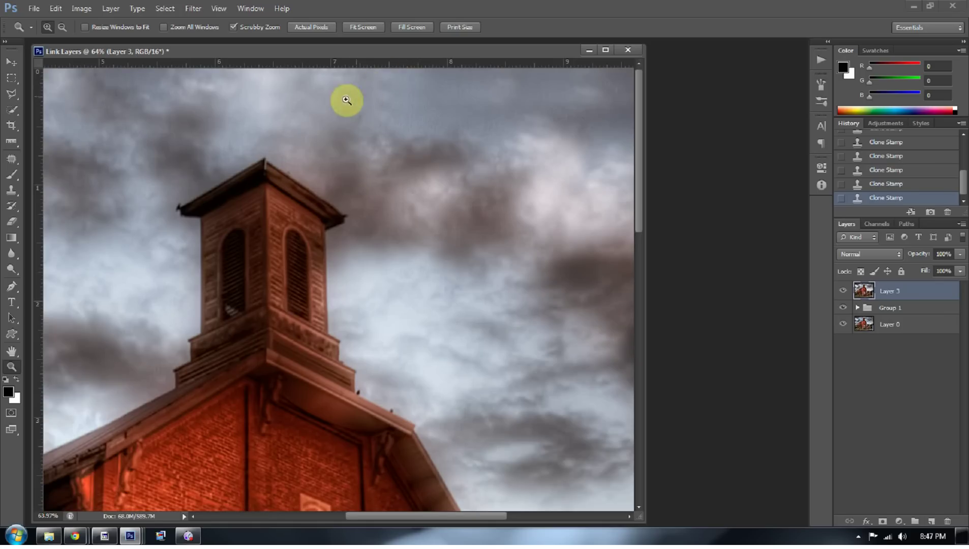
{"action": "left_click", "coordinate": [12, 190]}
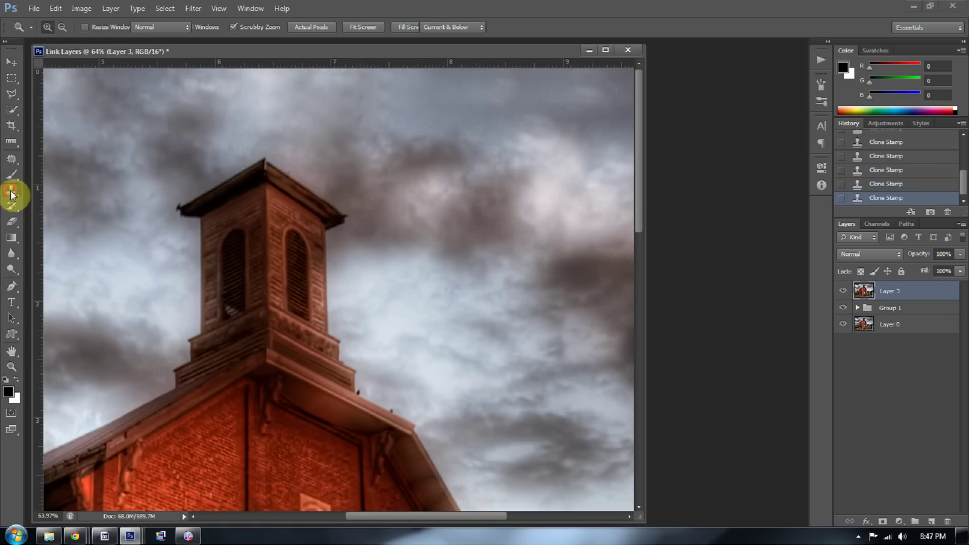
{"action": "left_click", "coordinate": [335, 101], "text": "alt"}
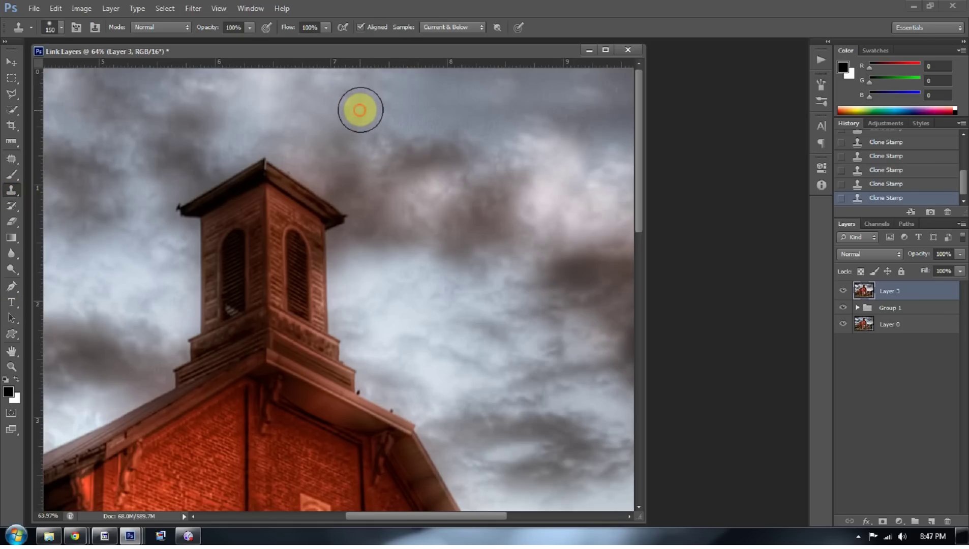
{"action": "left_click", "coordinate": [360, 110]}
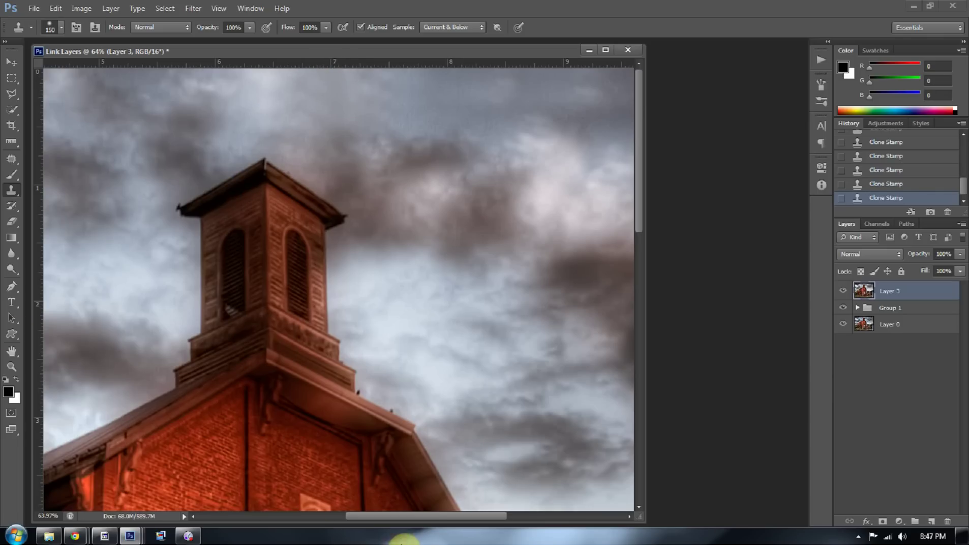
{"action": "left_click_drag", "start_coordinate": [420, 520], "coordinate": [556, 509]}
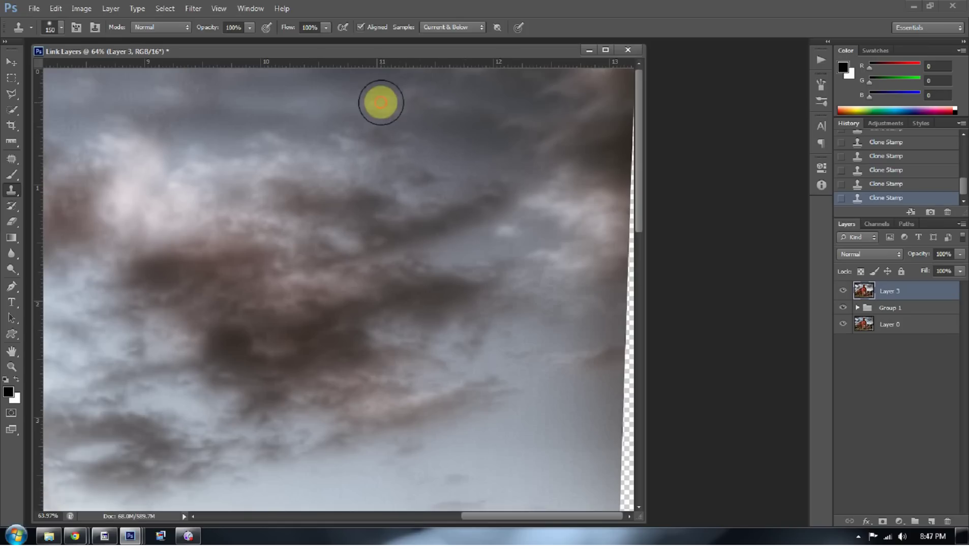
{"action": "left_click_drag", "start_coordinate": [342, 165], "coordinate": [345, 163]}
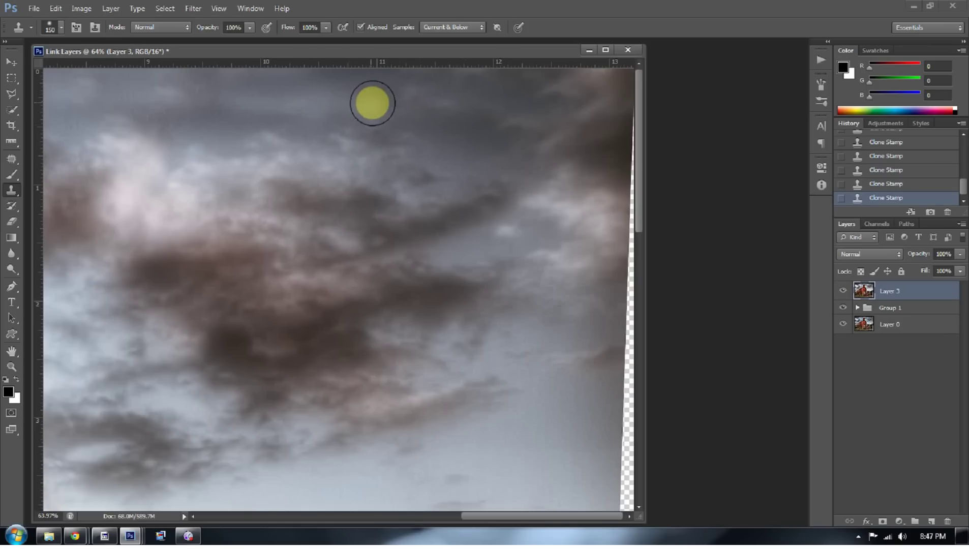
Step: Patch a cloud area in the upper sky using clean sky nearby
{"action": "left_click", "coordinate": [14, 160]}
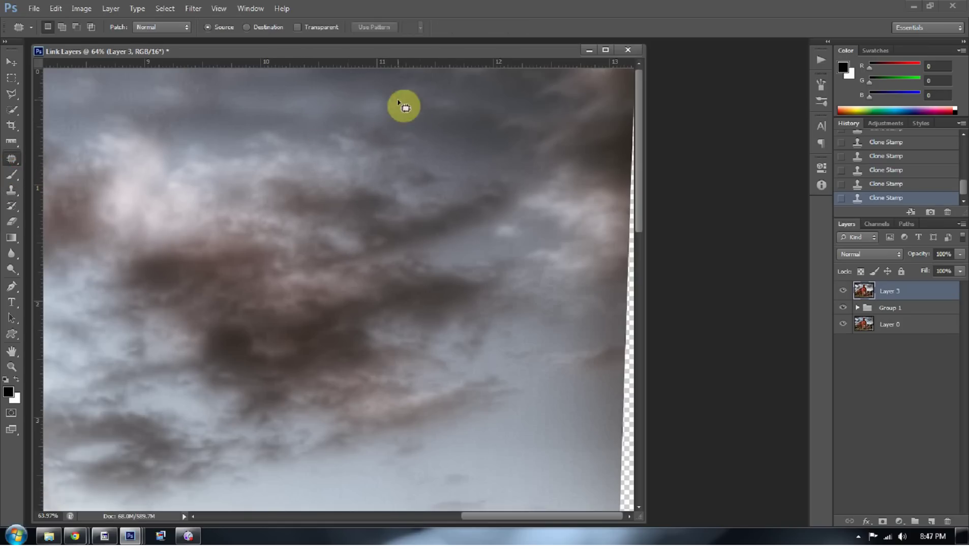
{"action": "mouse_move", "coordinate": [399, 98]}
{"action": "left_mouse_down"}
{"action": "mouse_move", "coordinate": [319, 90]}
{"action": "mouse_move", "coordinate": [345, 117]}
{"action": "mouse_move", "coordinate": [417, 120]}
{"action": "mouse_move", "coordinate": [436, 106]}
{"action": "left_mouse_up"}
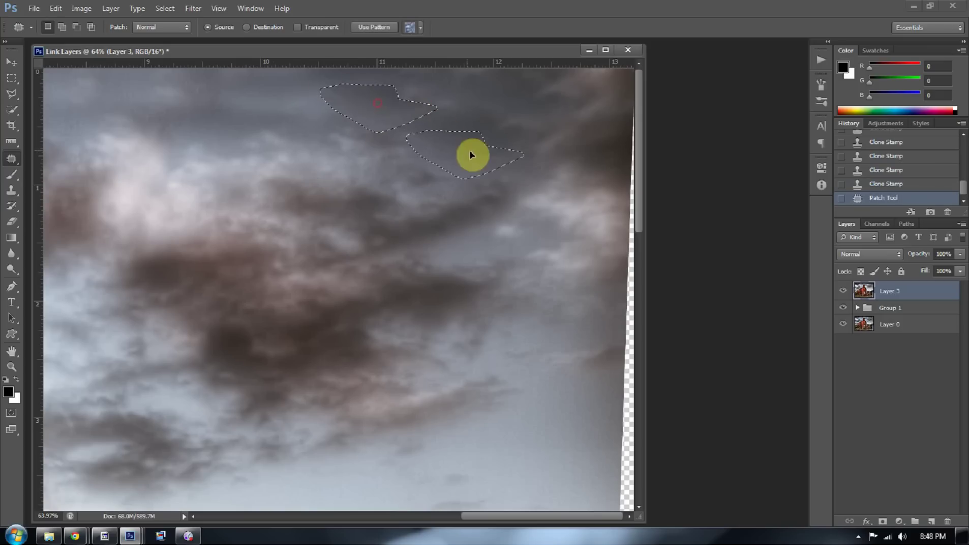
{"action": "left_click_drag", "start_coordinate": [471, 154], "coordinate": [472, 155]}
Step: Deselect, fit the photo on screen, and lasso the transparent right-edge strip
{"action": "key", "text": "ctrl+d"}
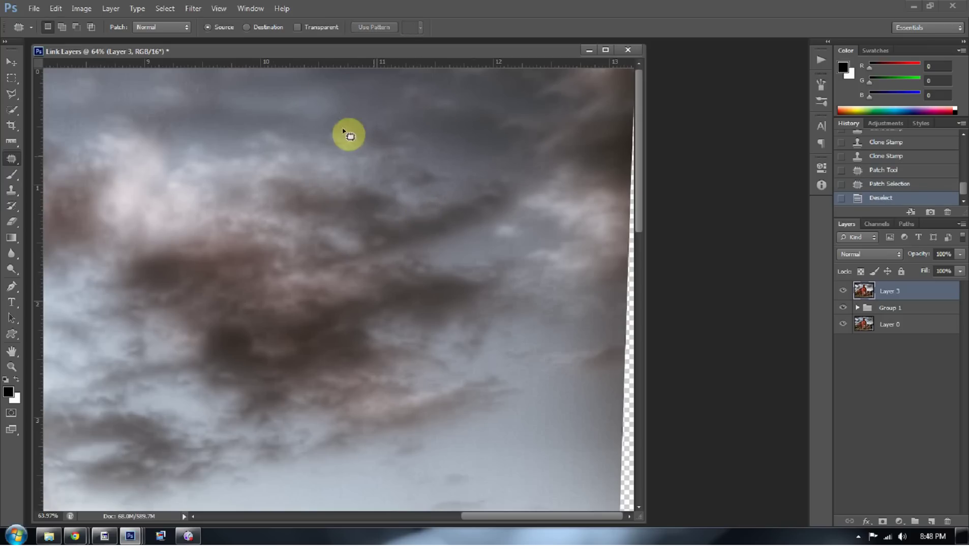
{"action": "left_click", "coordinate": [10, 369]}
{"action": "right_click", "coordinate": [125, 329]}
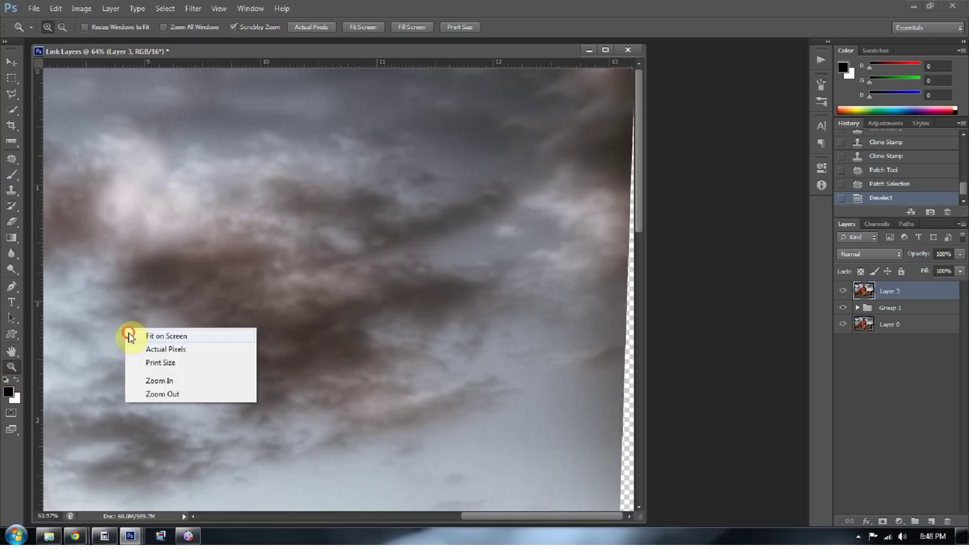
{"action": "left_click", "coordinate": [133, 337]}
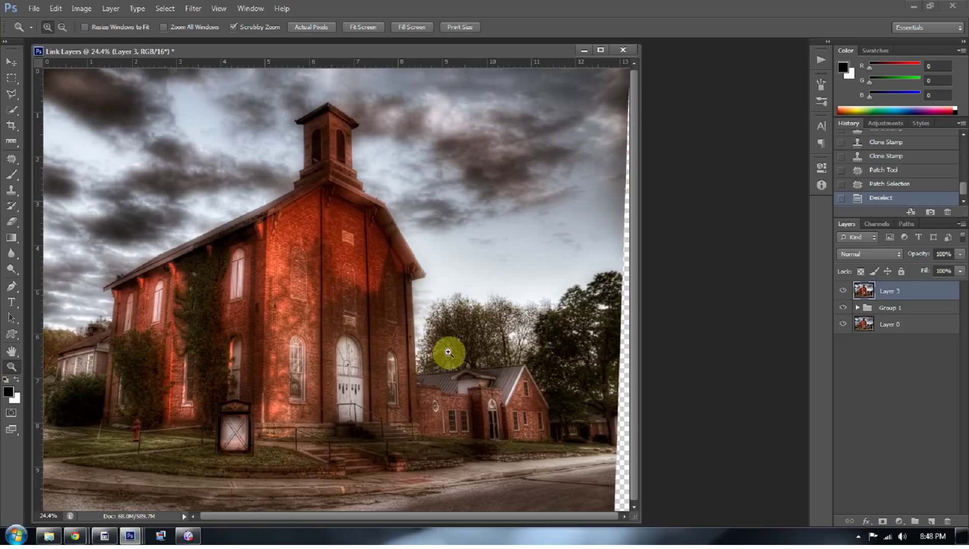
{"action": "left_click", "coordinate": [12, 94]}
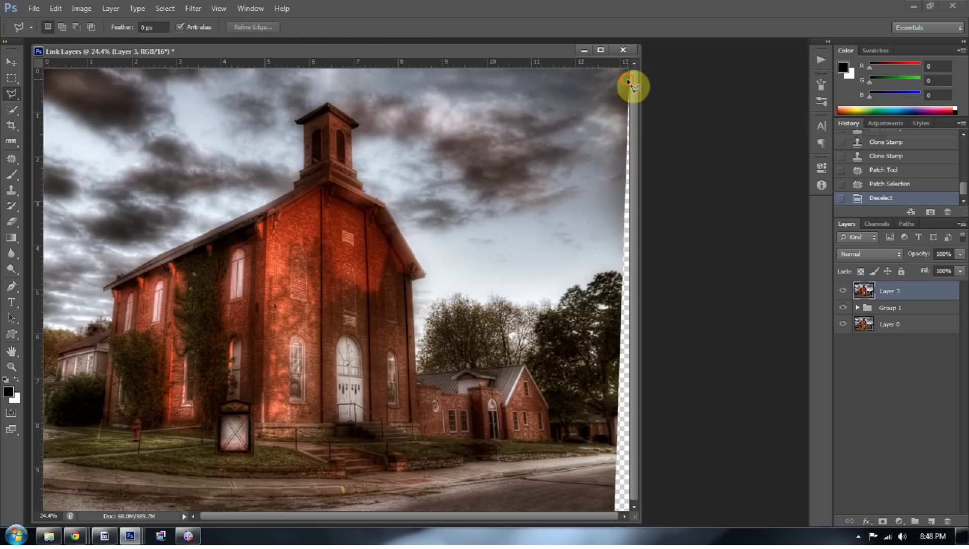
{"action": "left_click", "coordinate": [633, 84]}
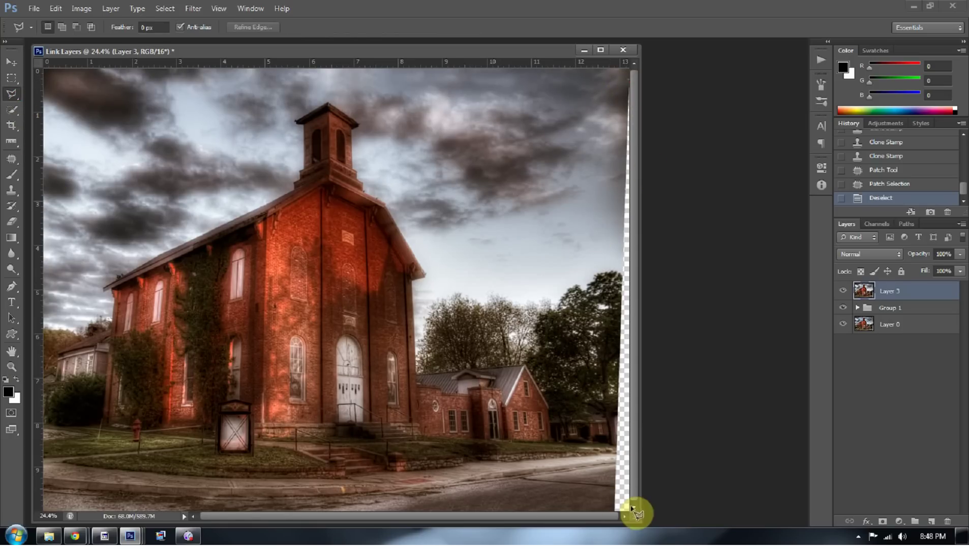
{"action": "left_click", "coordinate": [607, 516]}
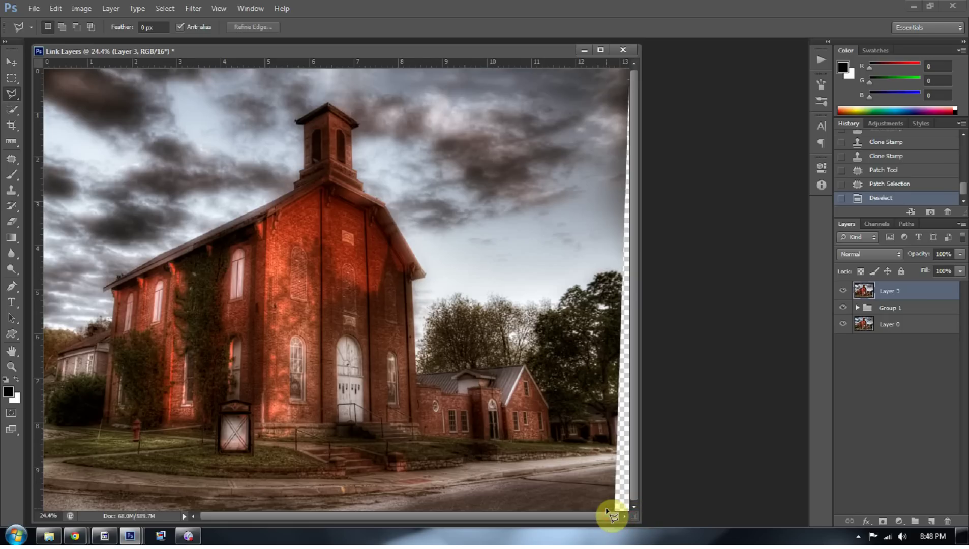
{"action": "double_click", "coordinate": [609, 509]}
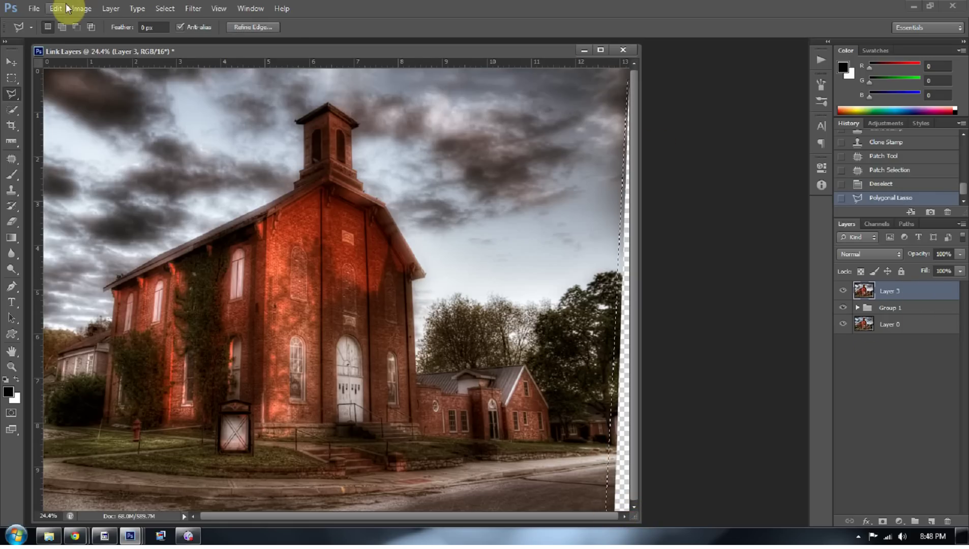
Step: Fill the selection with Content-Aware and deselect
{"action": "key", "text": "shift+F5"}
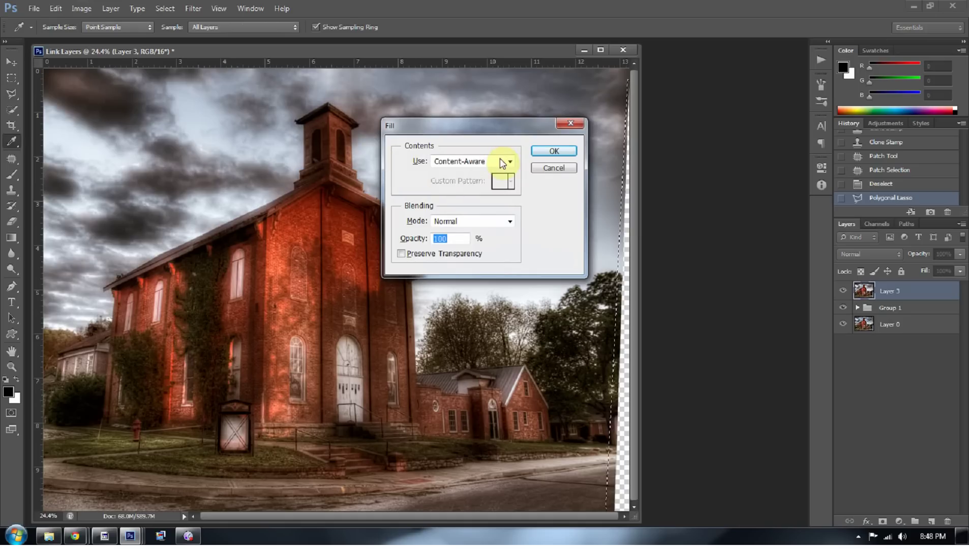
{"action": "left_click", "coordinate": [503, 162]}
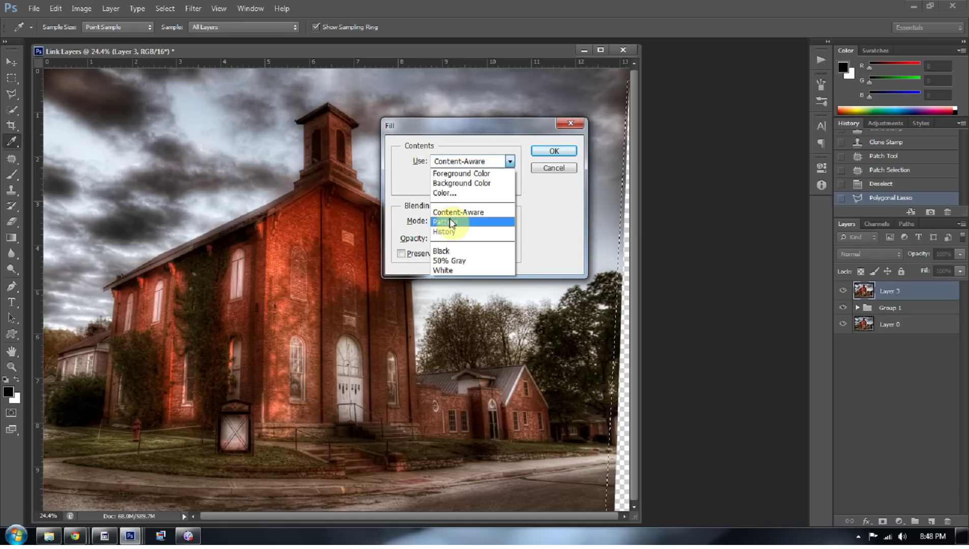
{"action": "left_click", "coordinate": [448, 211]}
{"action": "left_click", "coordinate": [563, 153]}
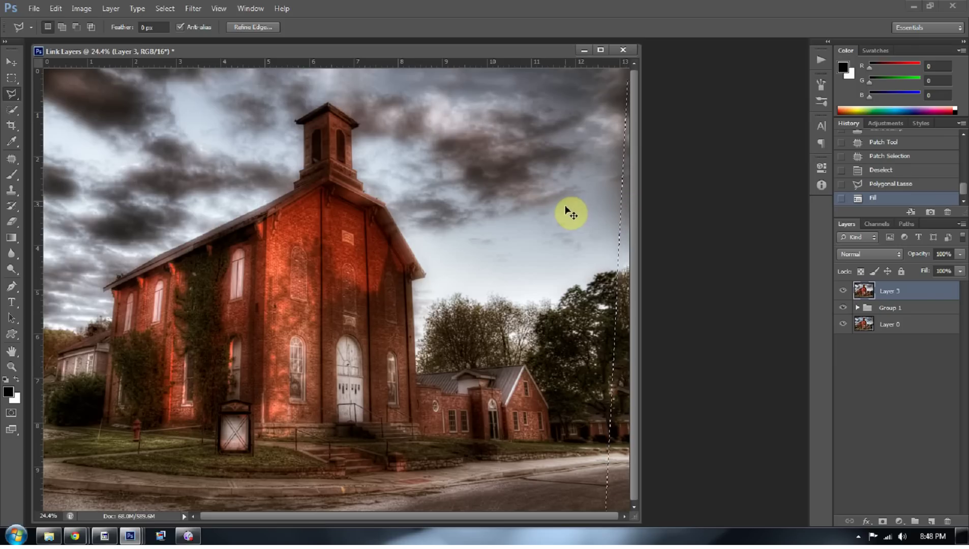
{"action": "key", "text": "ctrl+d"}
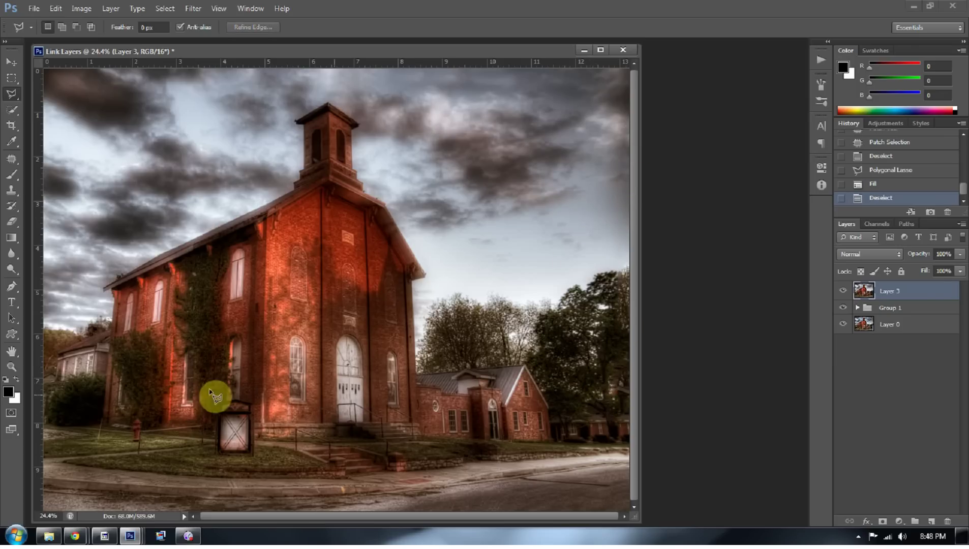
Step: Zoom in on the right-edge houses and clone foliage over the tree there
{"action": "left_click", "coordinate": [11, 371]}
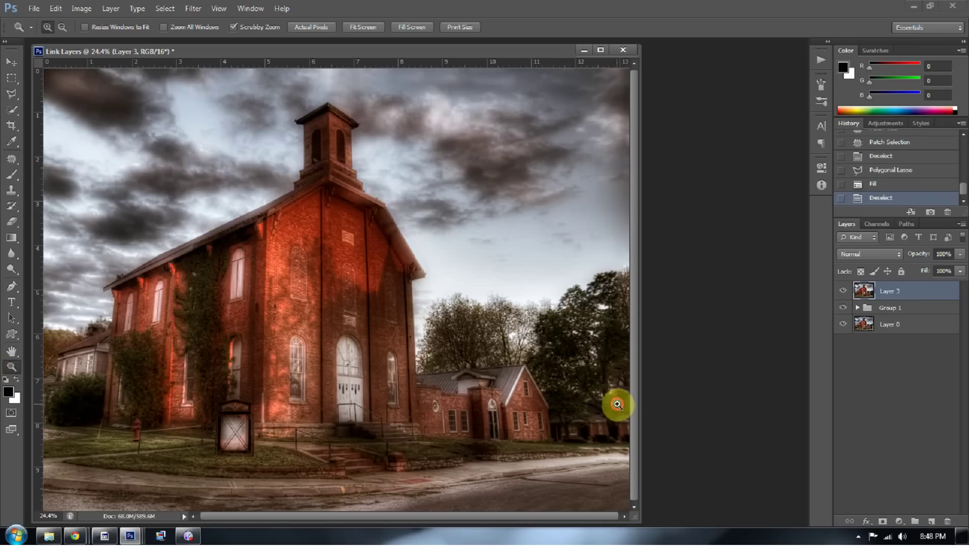
{"action": "left_click_drag", "start_coordinate": [617, 403], "coordinate": [597, 517]}
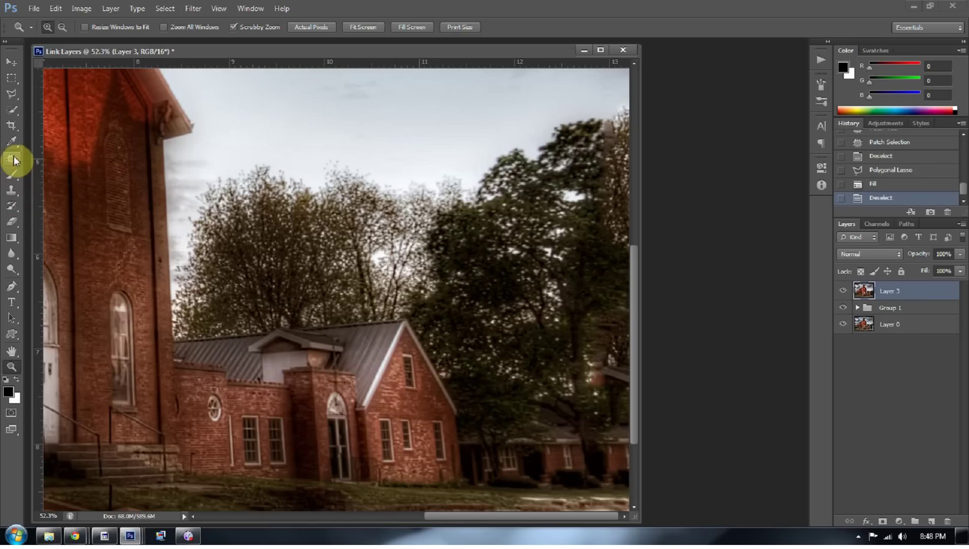
{"action": "left_click", "coordinate": [13, 193]}
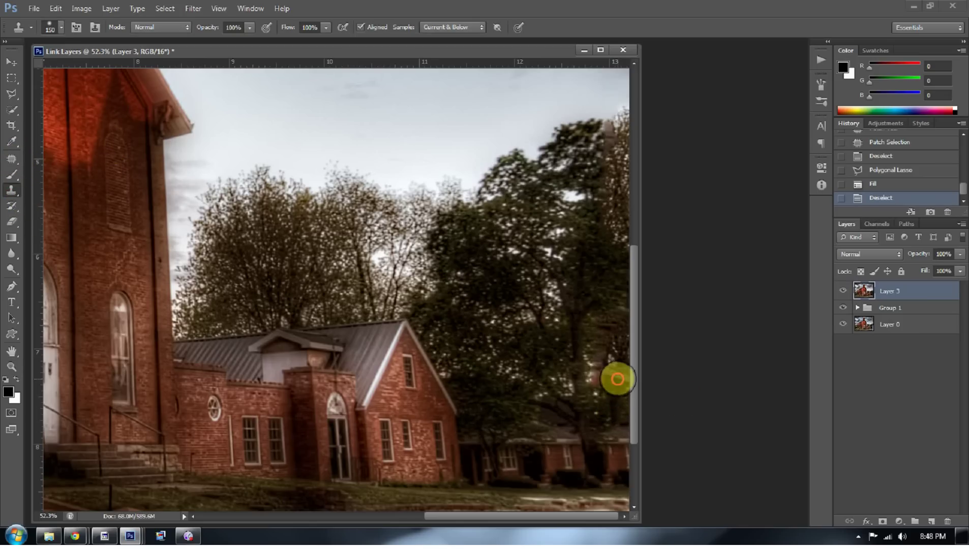
{"action": "left_click", "coordinate": [616, 376]}
{"action": "left_click", "coordinate": [615, 371]}
{"action": "left_click", "coordinate": [612, 366]}
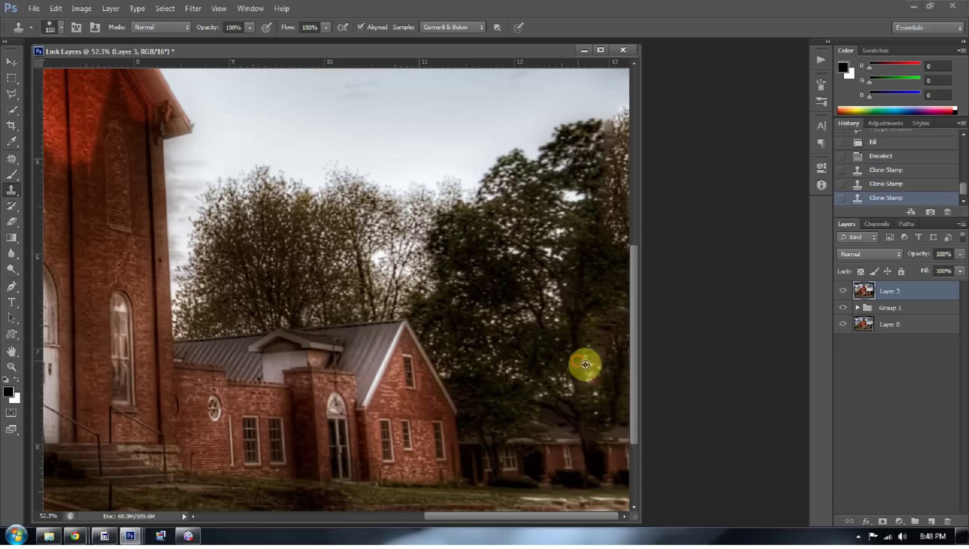
{"action": "left_click", "coordinate": [595, 373]}
{"action": "left_click", "coordinate": [599, 356]}
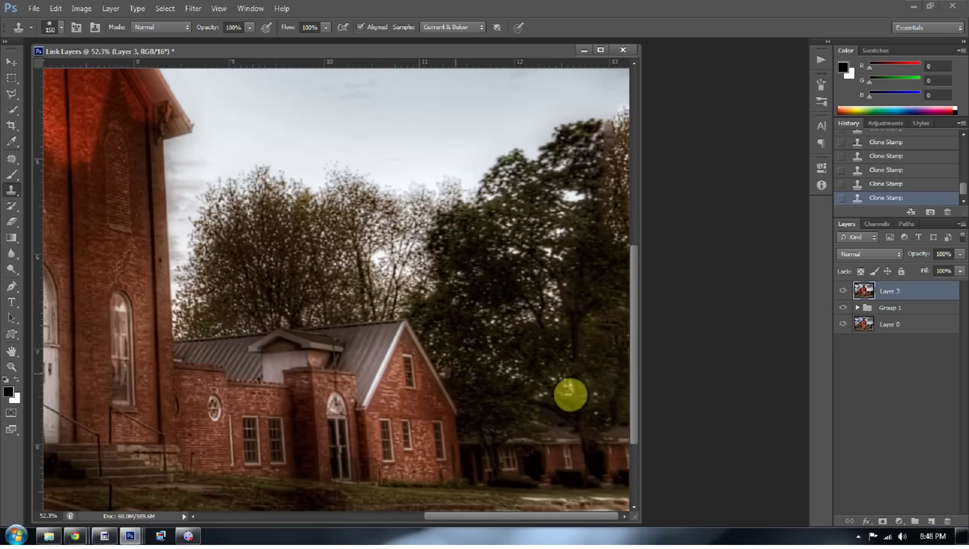
{"action": "left_click", "coordinate": [607, 277]}
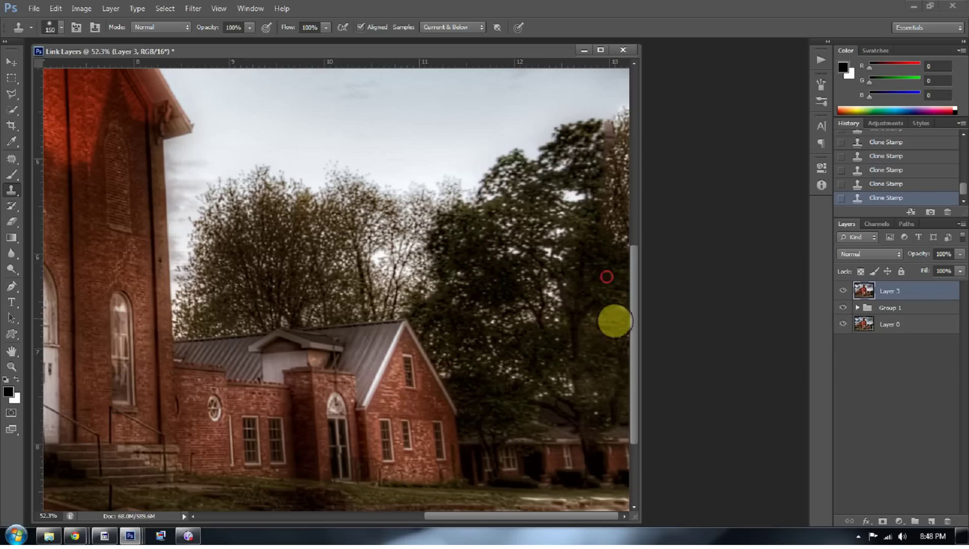
Step: Fit the whole image back on screen
{"action": "scroll", "coordinate": [529, 325], "scroll_direction": "down", "scroll_amount": 5}
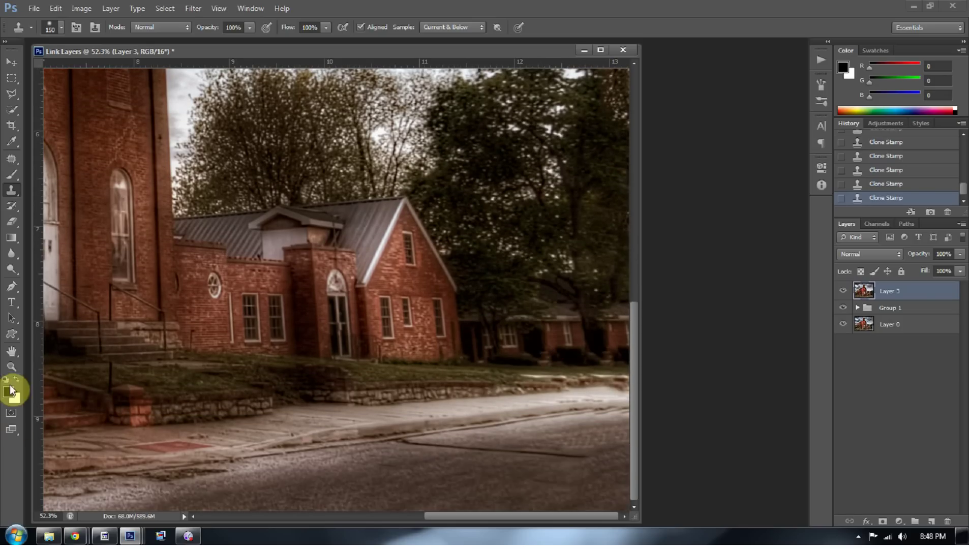
{"action": "left_click", "coordinate": [12, 366]}
{"action": "right_click", "coordinate": [560, 365]}
{"action": "left_click", "coordinate": [572, 372]}
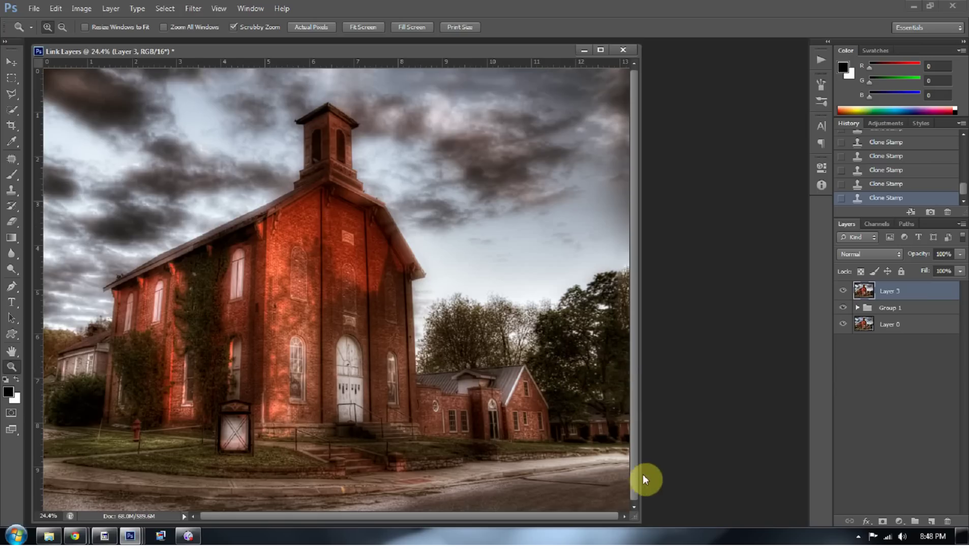
Step: Zoom in on the lower-right road and clone pavement over a spot
{"action": "left_click_drag", "start_coordinate": [619, 493], "coordinate": [620, 519]}
{"action": "left_click_drag", "start_coordinate": [631, 456], "coordinate": [662, 480]}
{"action": "left_click", "coordinate": [12, 191]}
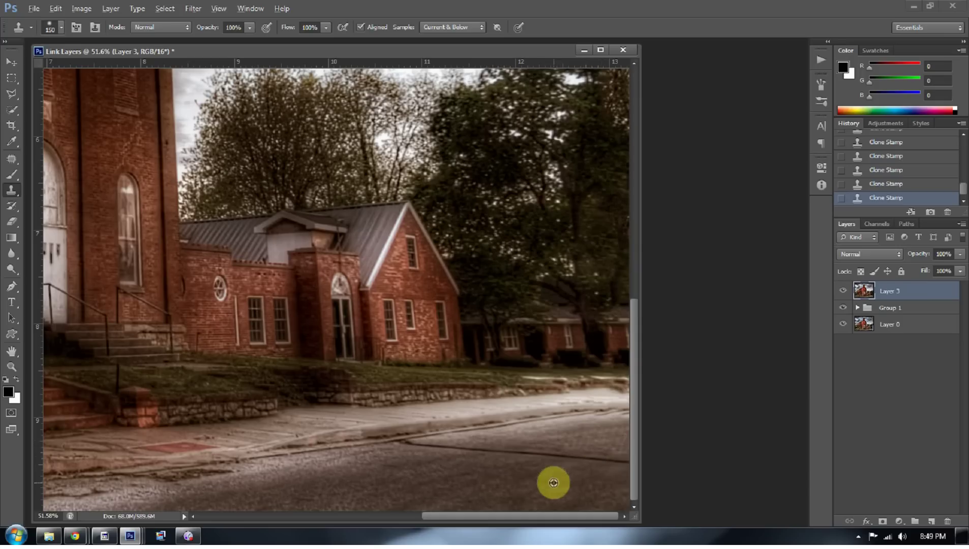
{"action": "key", "text": "alt"}
{"action": "key", "text": "alt"}
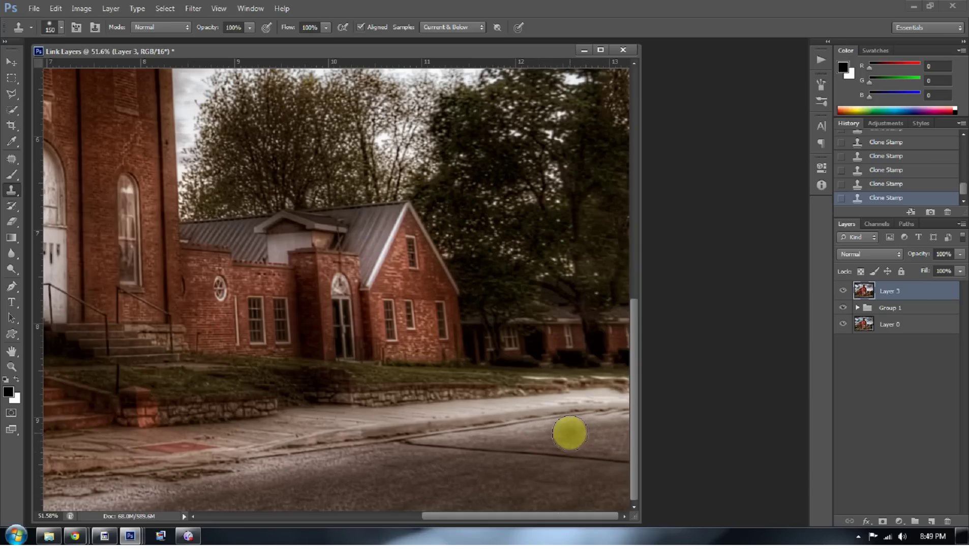
{"action": "left_click", "coordinate": [569, 433]}
{"action": "left_click", "coordinate": [550, 486], "text": "alt"}
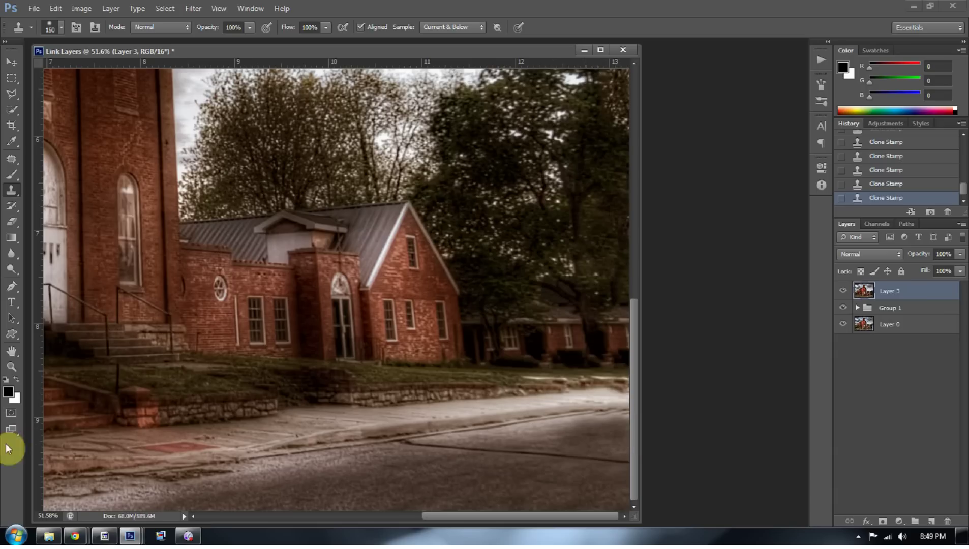
Step: Zoom in on the road and clone clean curb texture along the curb to the right edge
{"action": "left_click", "coordinate": [11, 366]}
{"action": "left_click_drag", "start_coordinate": [618, 415], "coordinate": [630, 480]}
{"action": "left_click_drag", "start_coordinate": [533, 521], "coordinate": [596, 441]}
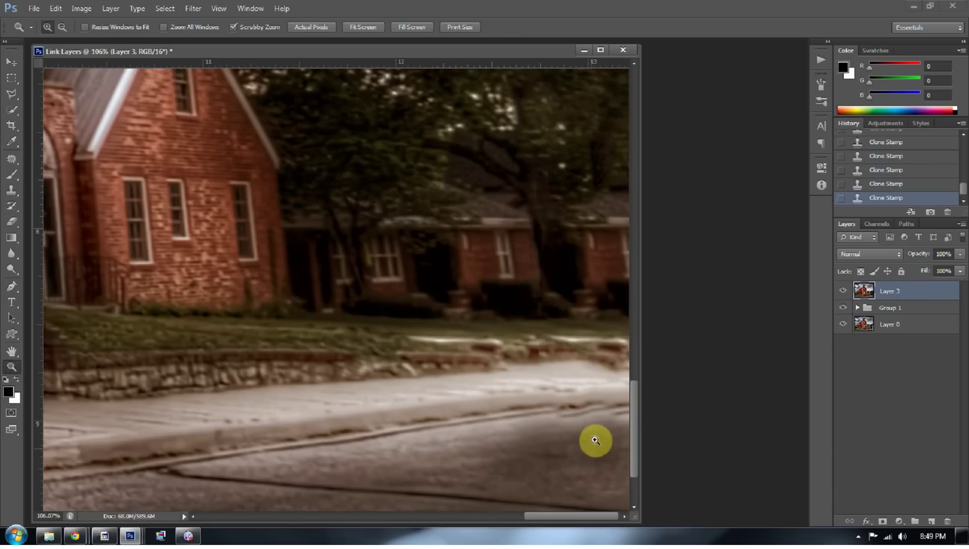
{"action": "left_click", "coordinate": [13, 191]}
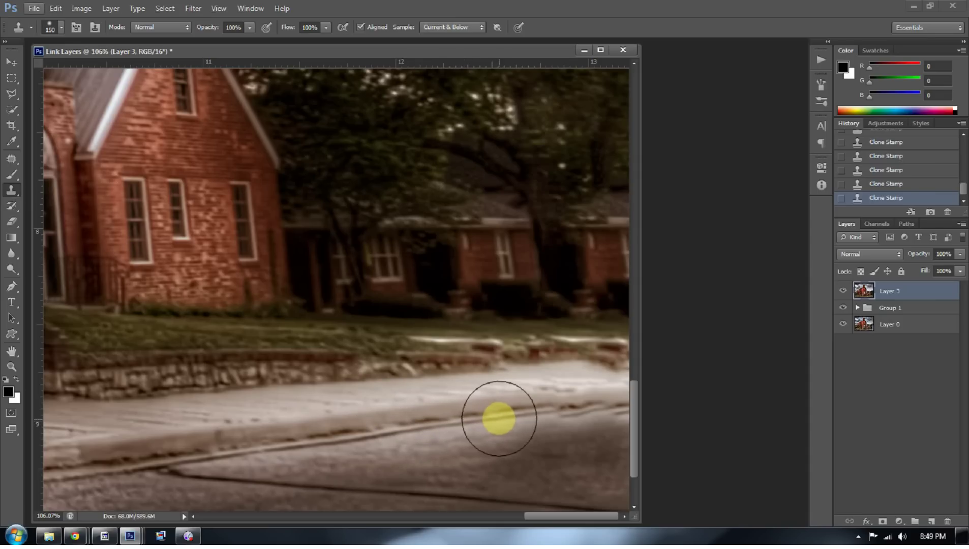
{"action": "key", "text": "alt"}
{"action": "left_click", "coordinate": [510, 416], "text": "alt"}
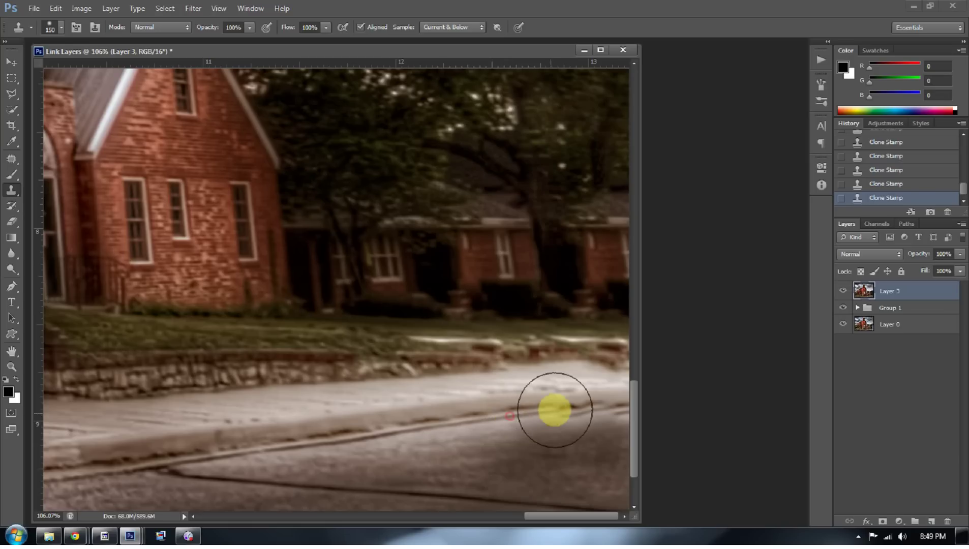
{"action": "left_click_drag", "start_coordinate": [564, 410], "coordinate": [609, 403]}
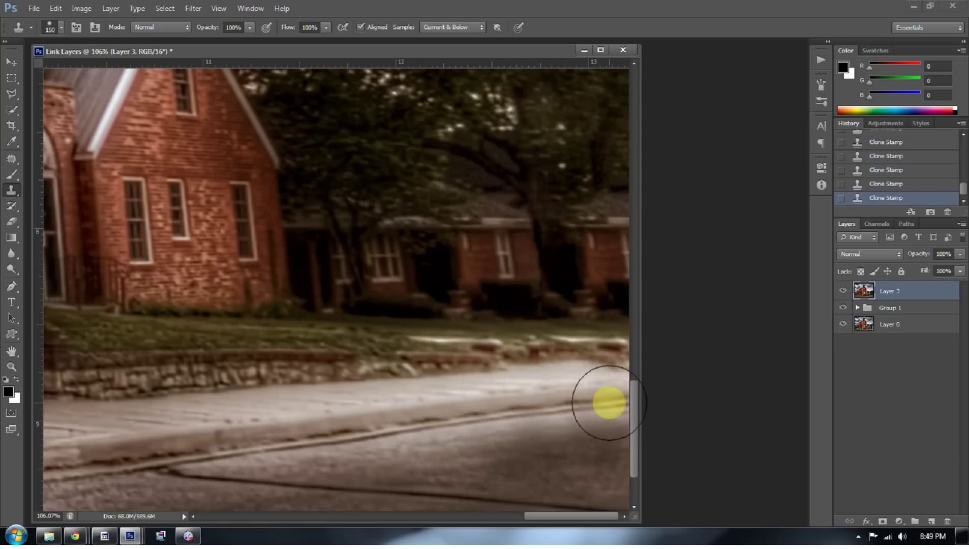
{"action": "left_click", "coordinate": [614, 407]}
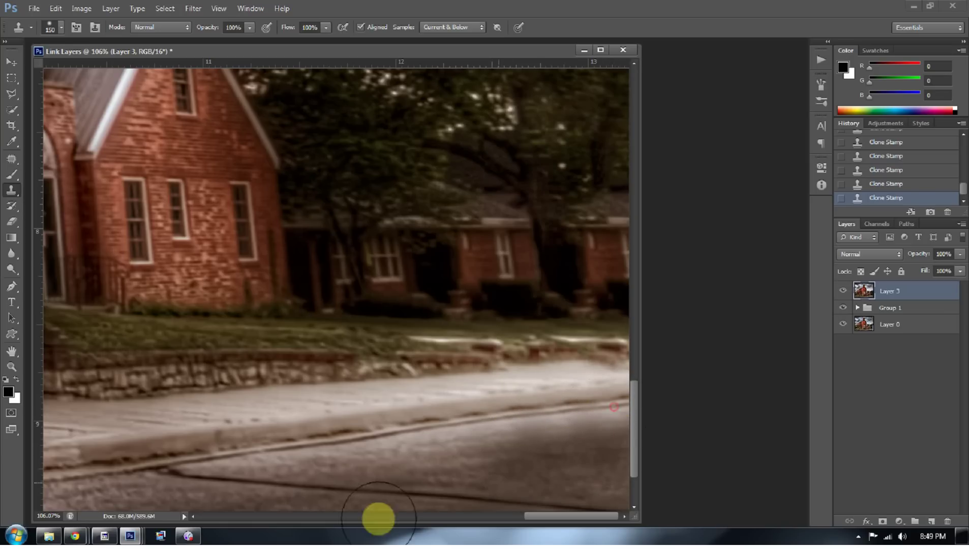
Step: Fit the whole church photo on screen
{"action": "left_click", "coordinate": [11, 370]}
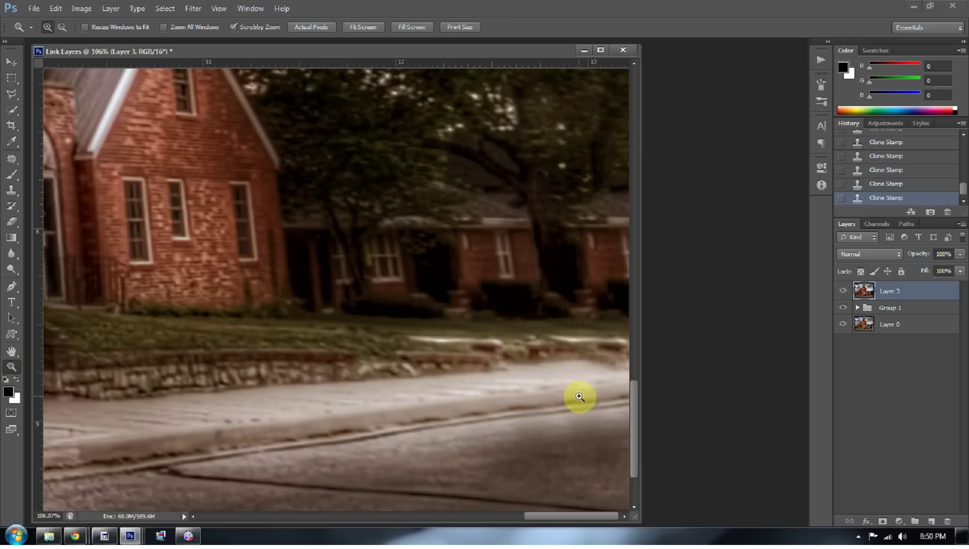
{"action": "right_click", "coordinate": [238, 346]}
{"action": "left_click", "coordinate": [249, 349]}
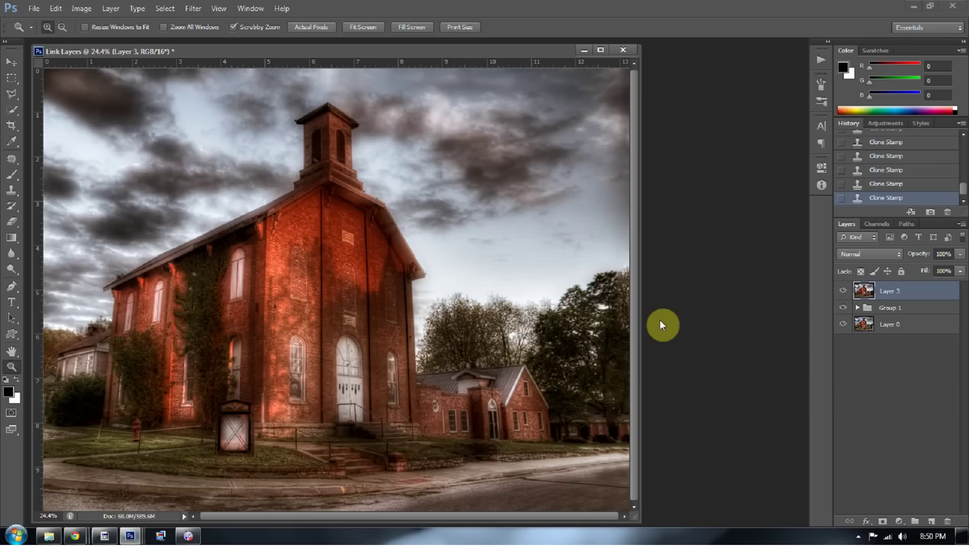
Step: Duplicate Layer 3 into a new Layer 3 copy, leaving its blend mode unchanged
{"action": "key", "text": "ctrl+j"}
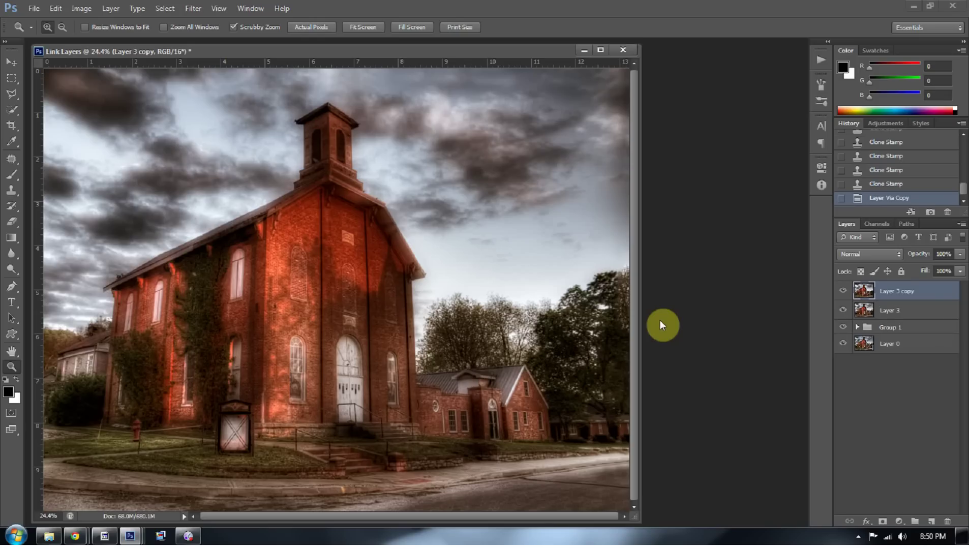
{"action": "left_click", "coordinate": [894, 254]}
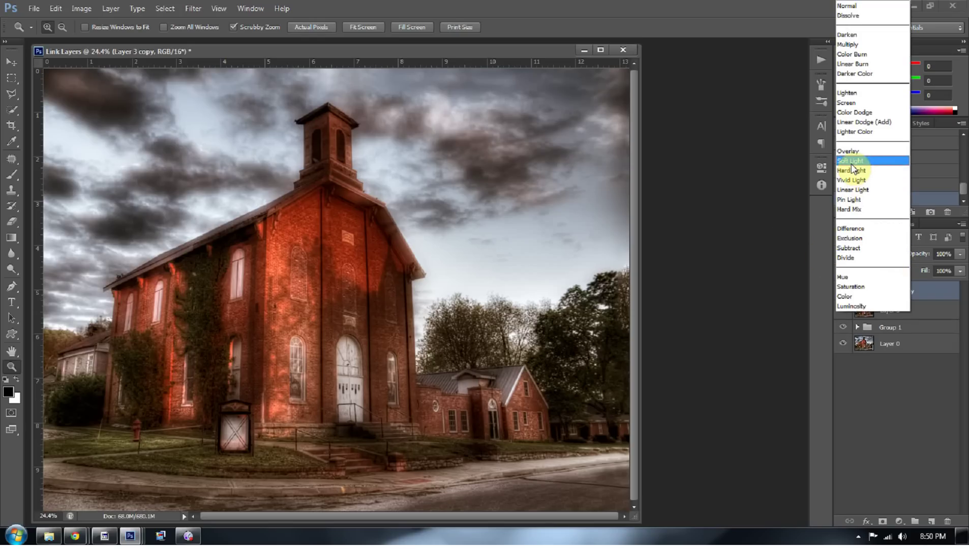
{"action": "left_click", "coordinate": [755, 200]}
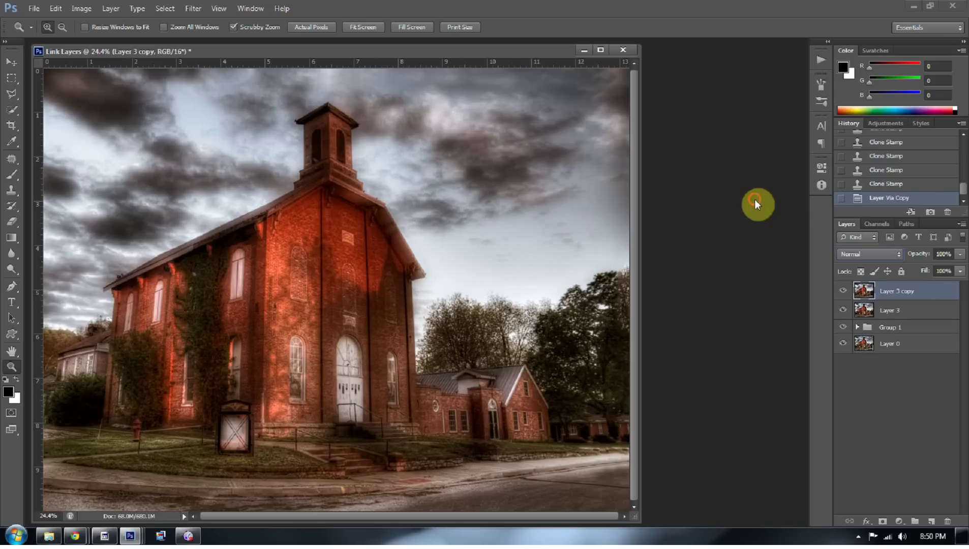
Step: Apply a High Pass filter with an 8.8-pixel radius to Layer 3 copy
{"action": "left_click", "coordinate": [193, 9]}
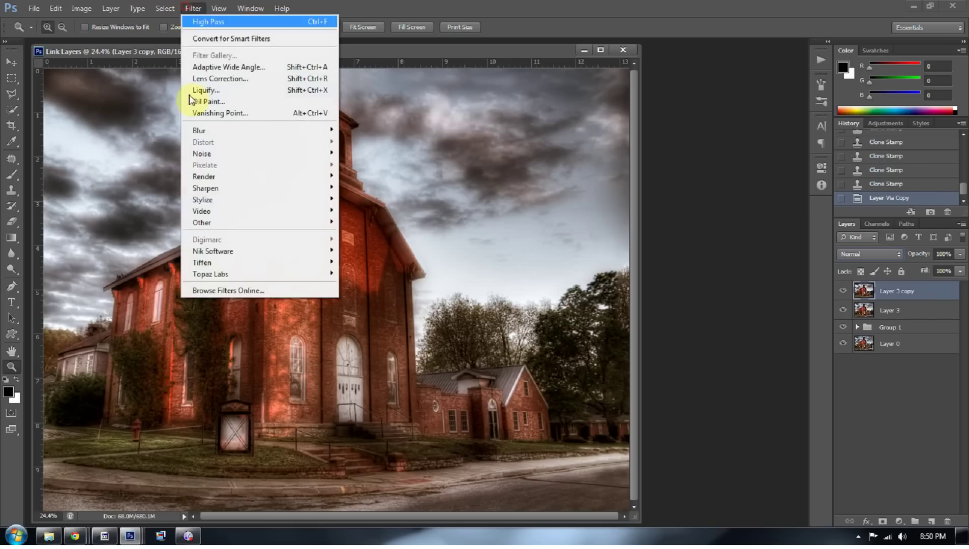
{"action": "mouse_move", "coordinate": [209, 226]}
{"action": "left_click", "coordinate": [152, 233]}
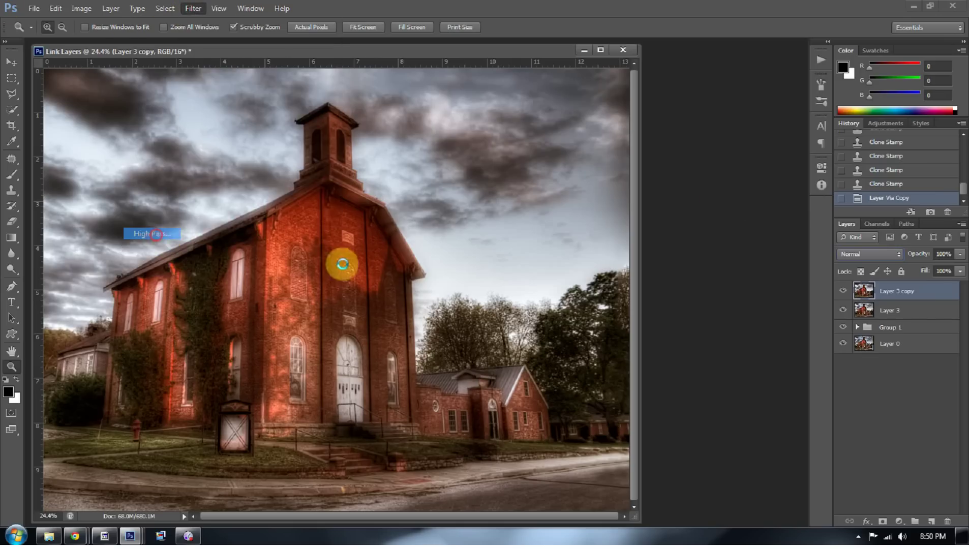
{"action": "left_click_drag", "start_coordinate": [718, 432], "coordinate": [718, 432]}
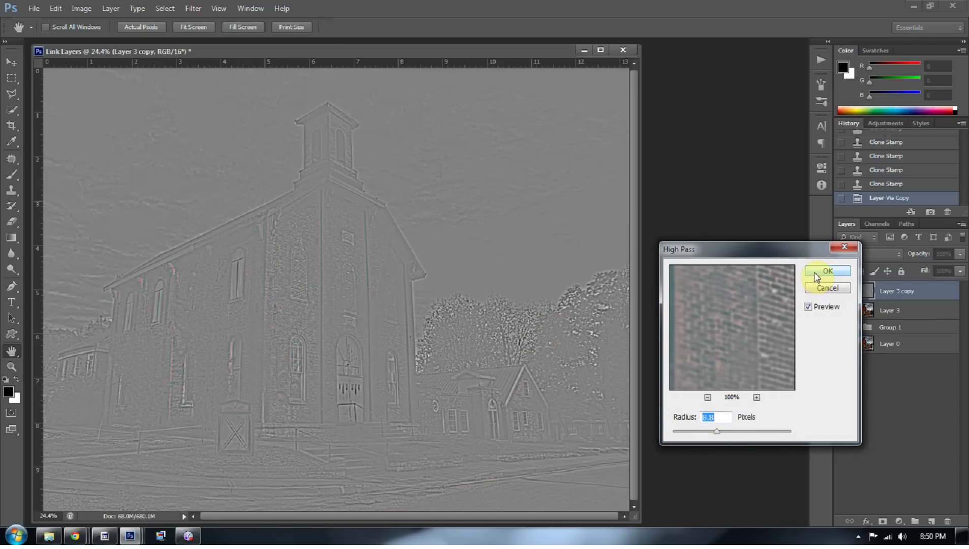
{"action": "left_click", "coordinate": [827, 271]}
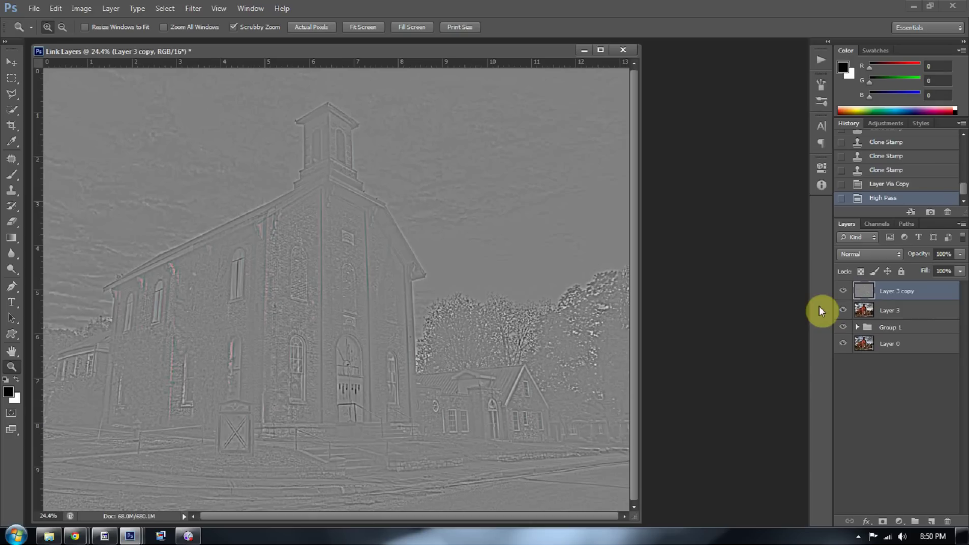
Step: Desaturate Layer 3 copy, set it to Soft Light, and toggle its visibility to compare
{"action": "key", "text": "ctrl+shift+u"}
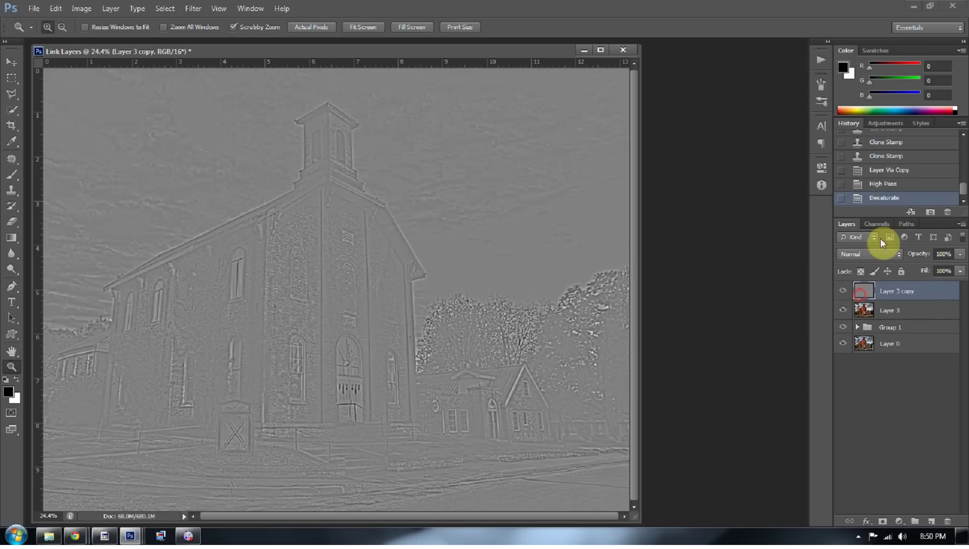
{"action": "left_click", "coordinate": [899, 254]}
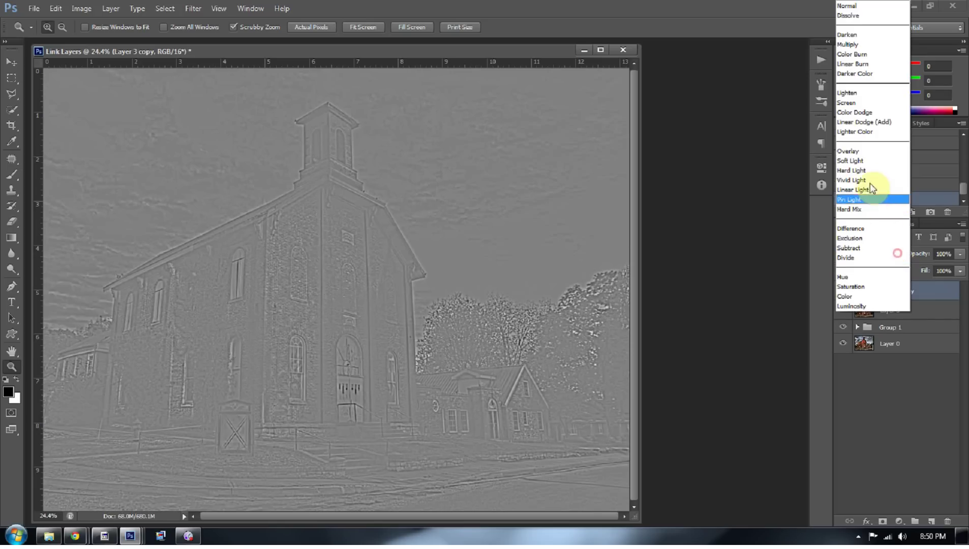
{"action": "left_click", "coordinate": [865, 172]}
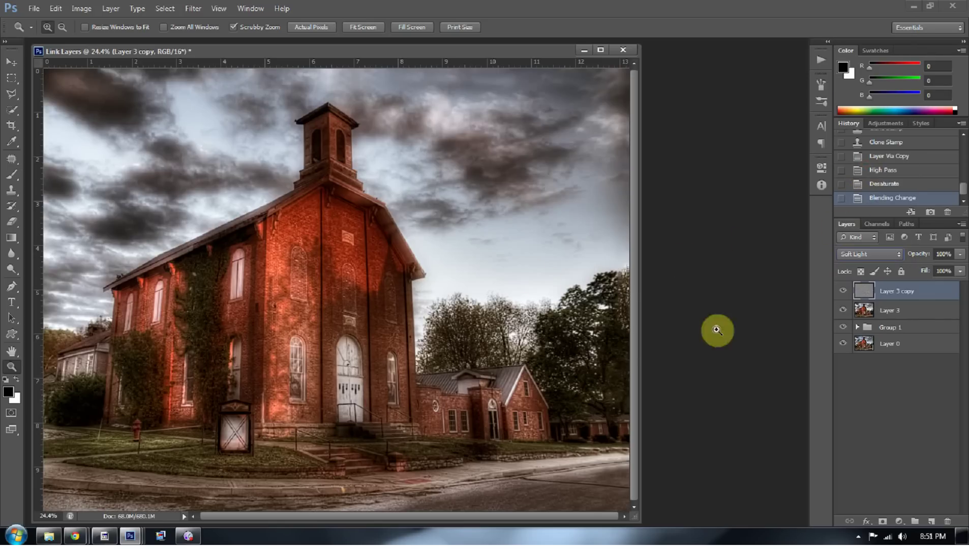
{"action": "left_click", "coordinate": [844, 292]}
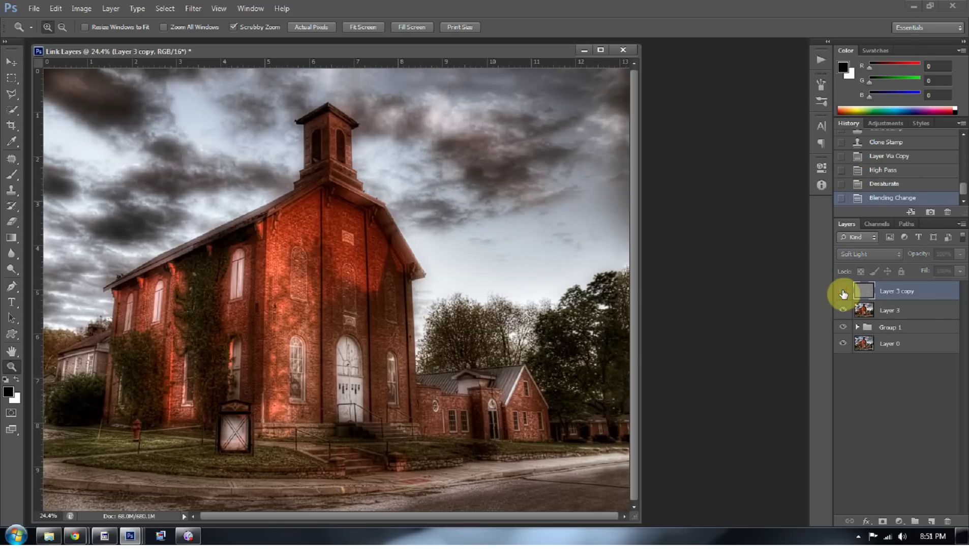
{"action": "left_click", "coordinate": [843, 293]}
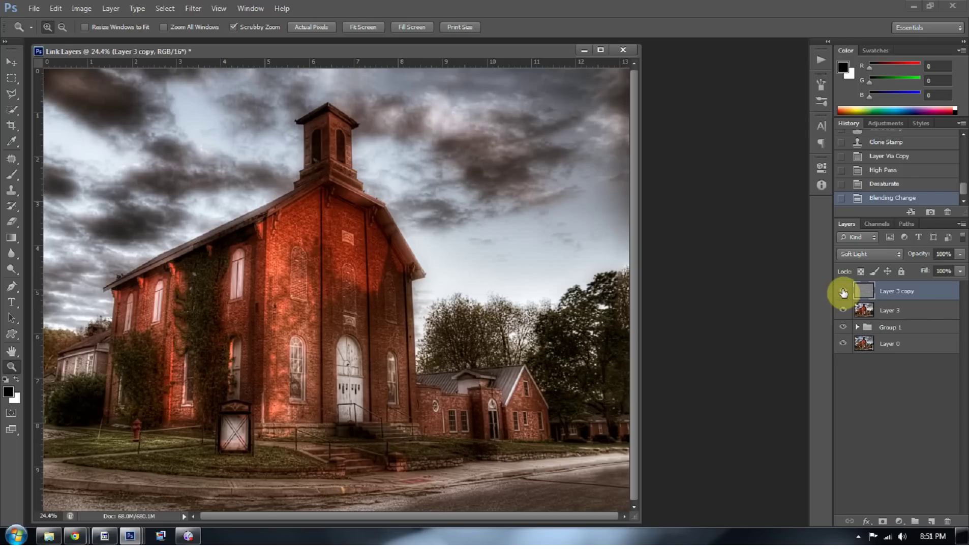